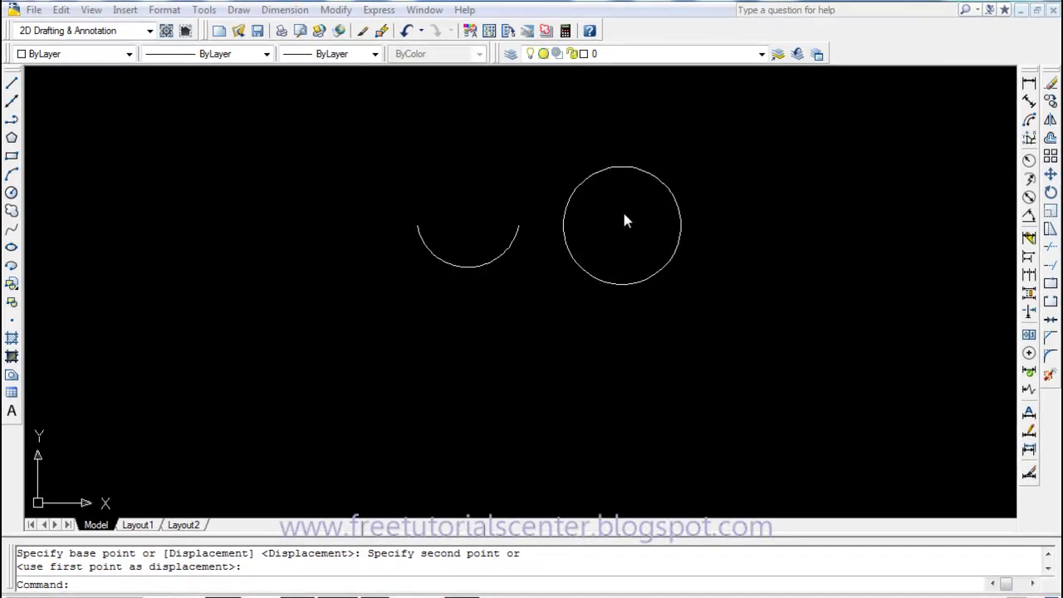
Step: Draw an open three-sided box above the circle, its sides ending at the circle's left and right edges
scroll(611, 195, "up", 5)
scroll(611, 194, "down", 2)
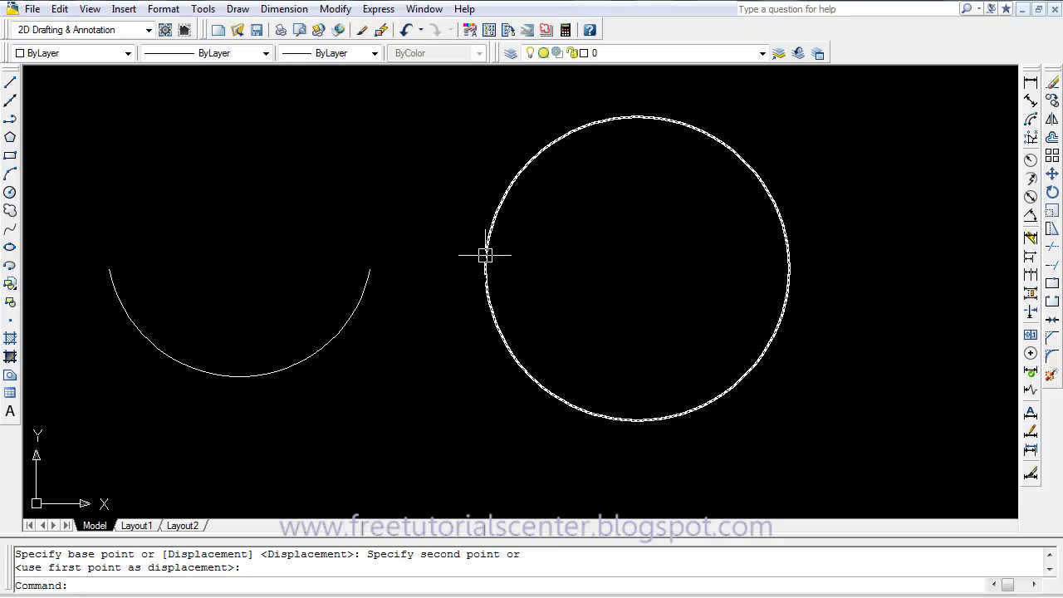
scroll(485, 254, "down", 4)
scroll(485, 255, "up", 5)
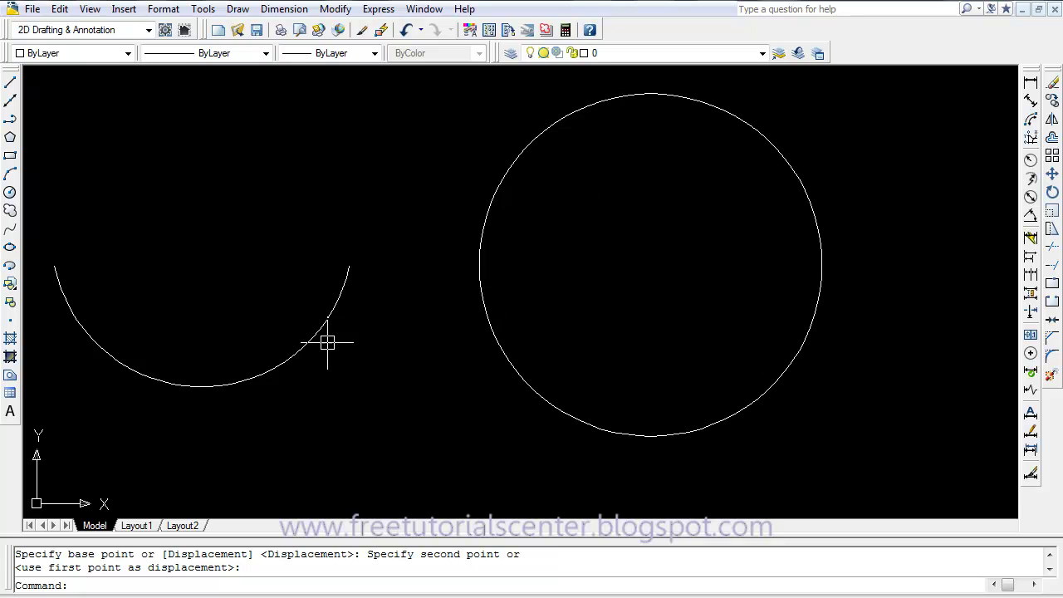
scroll(384, 321, "down", 6)
scroll(384, 316, "up", 5)
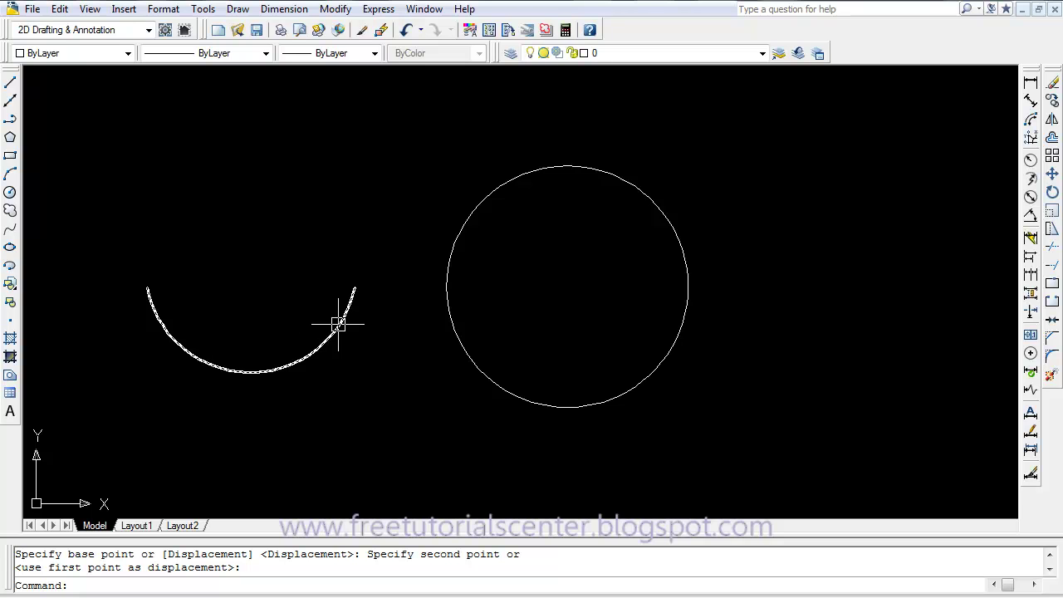
left_click(10, 81)
left_click(446, 287)
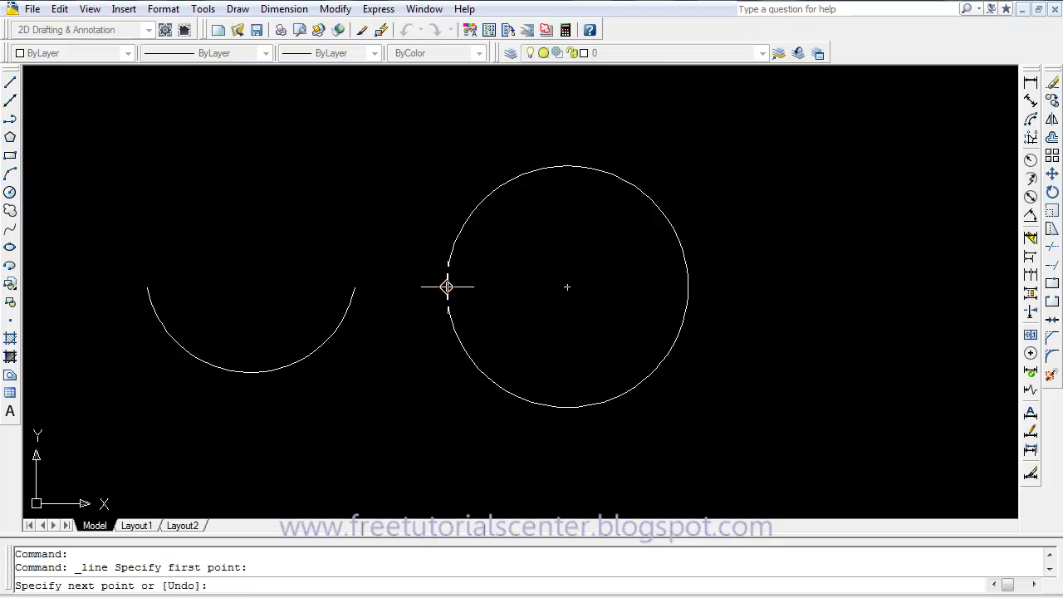
left_click(455, 96)
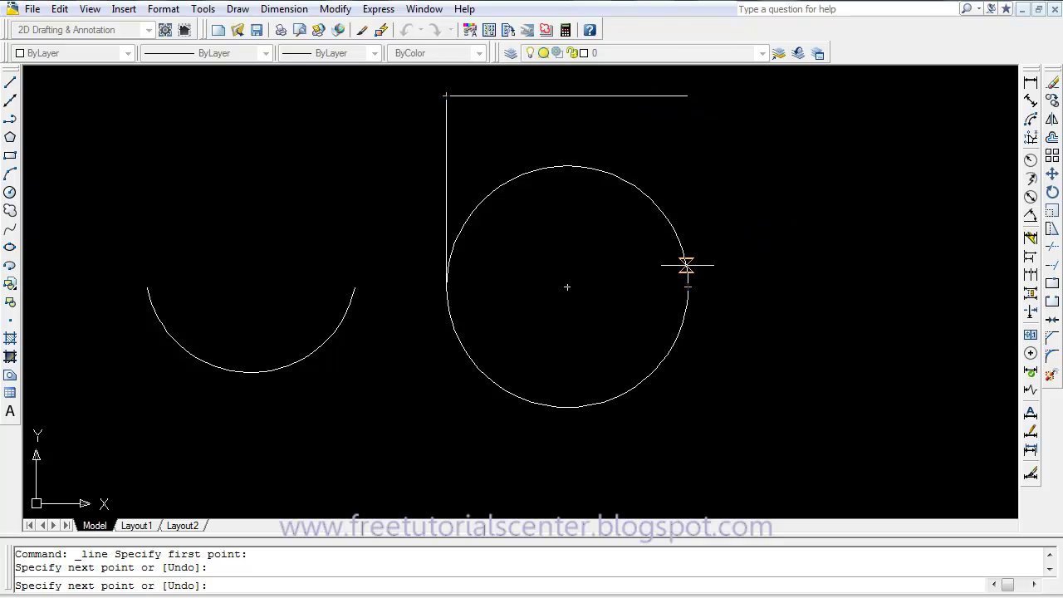
left_click(689, 181)
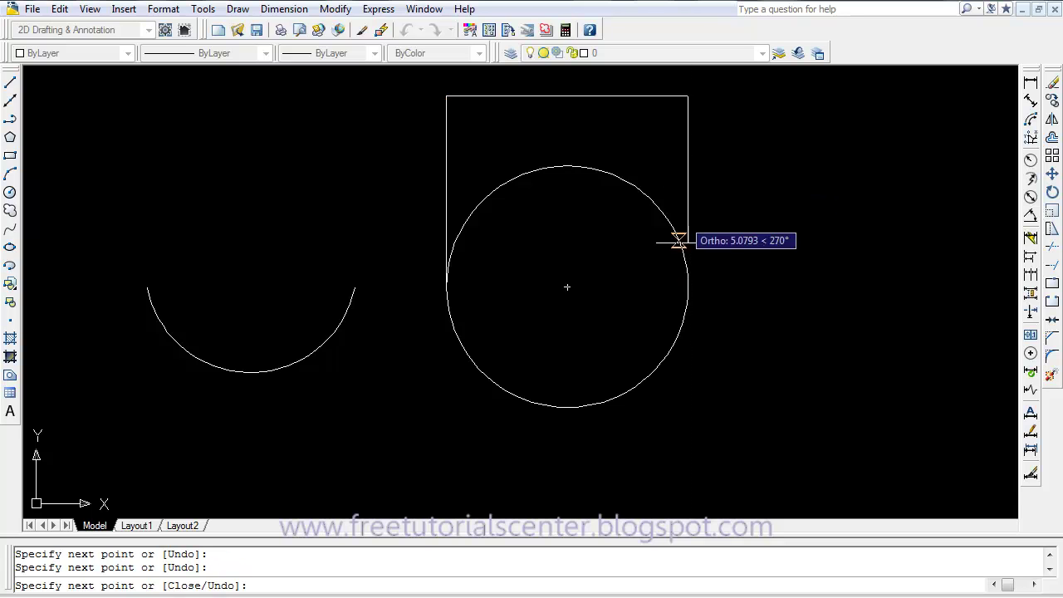
left_click(688, 287)
right_click(688, 286)
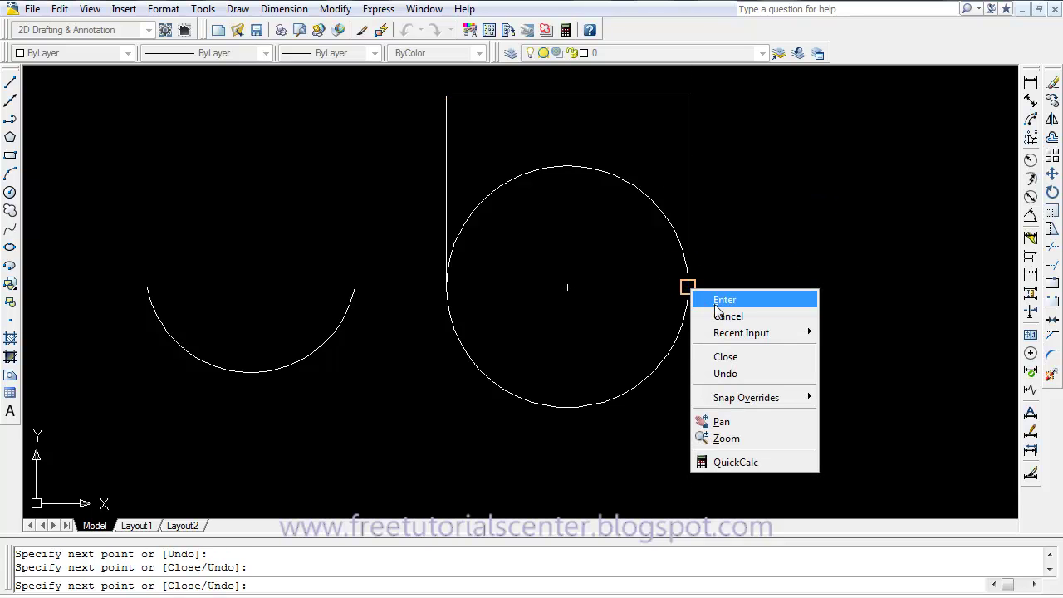
left_click(713, 296)
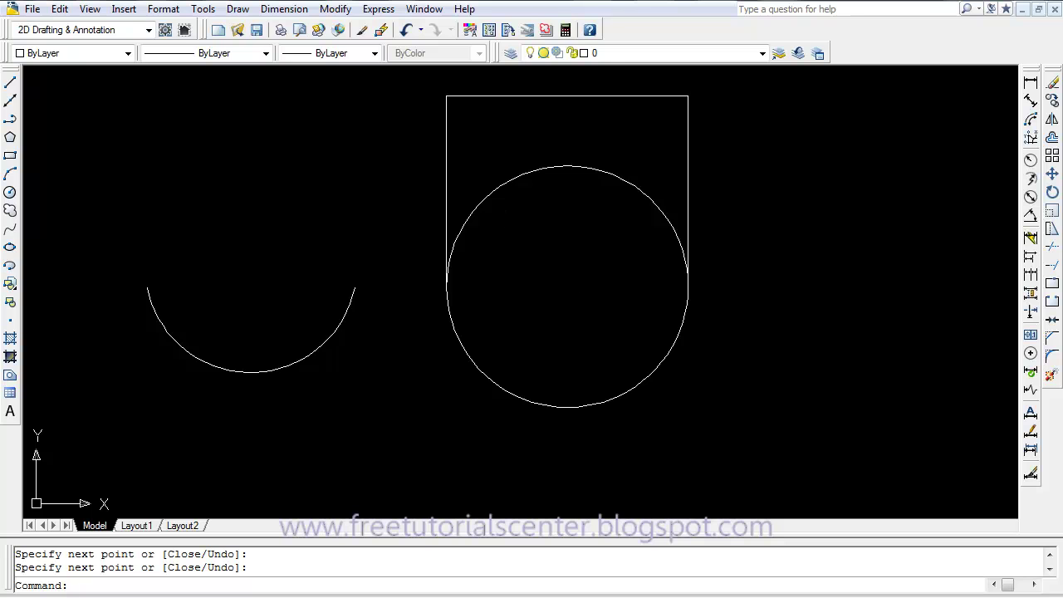
Step: Draw a matching open three-sided box above the arc, ending at the arc's two ends
mouse_move(356, 296)
middle_mouse_down()
mouse_move(444, 280)
mouse_move(537, 285)
middle_mouse_up()
left_click(12, 82)
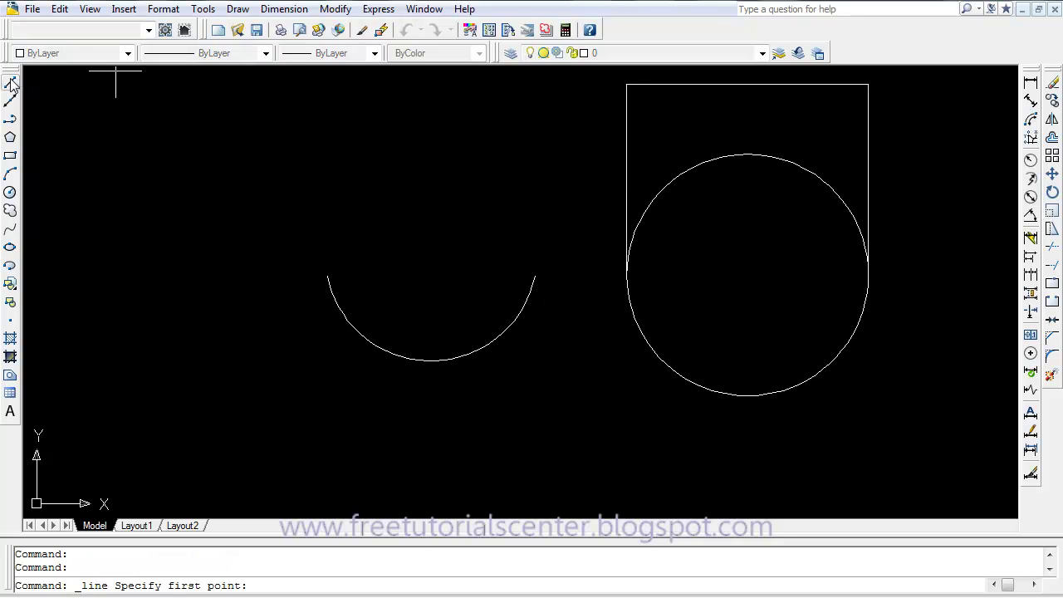
left_click(327, 276)
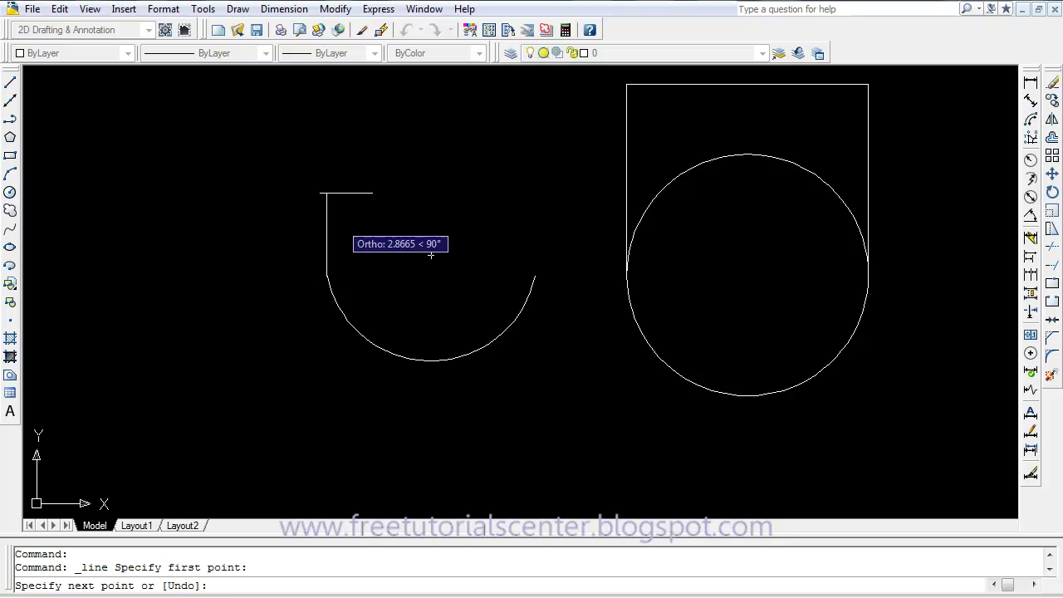
left_click(328, 109)
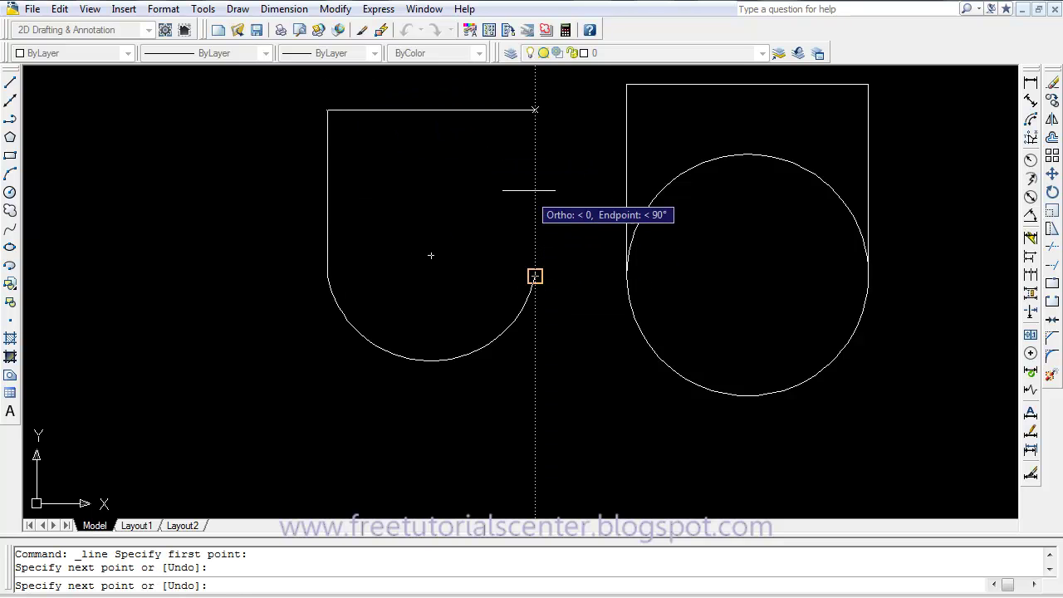
left_click(530, 183)
left_click(535, 276)
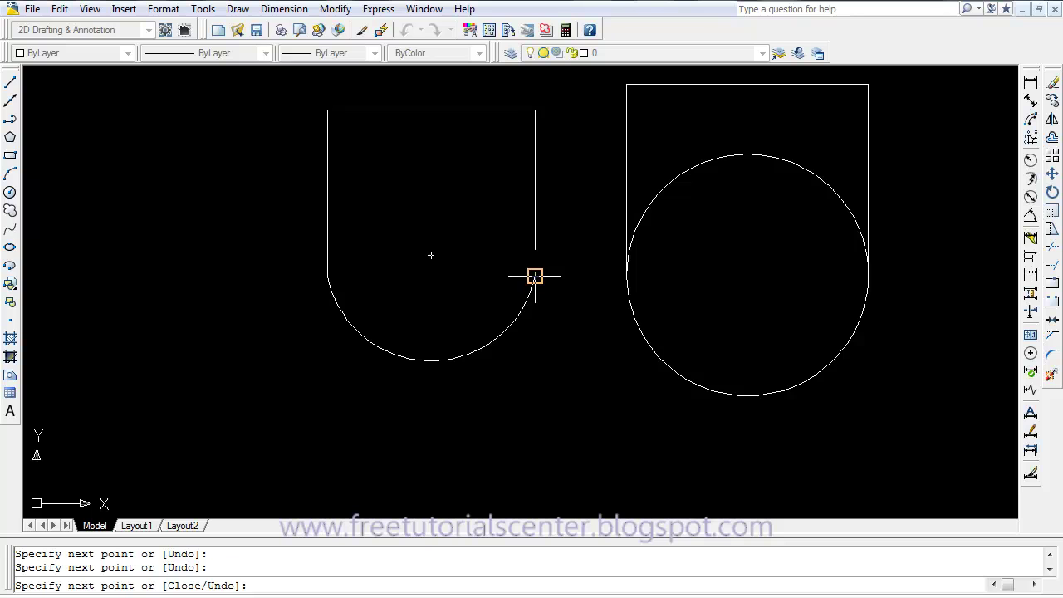
right_click(545, 277)
left_click(565, 289)
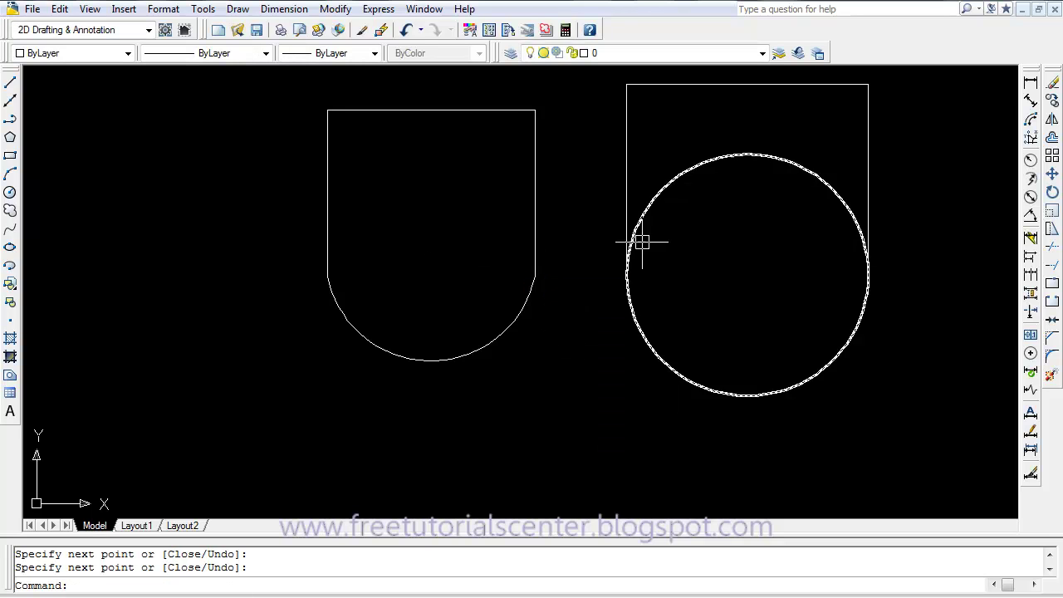
middle_click_drag(639, 240, 471, 243)
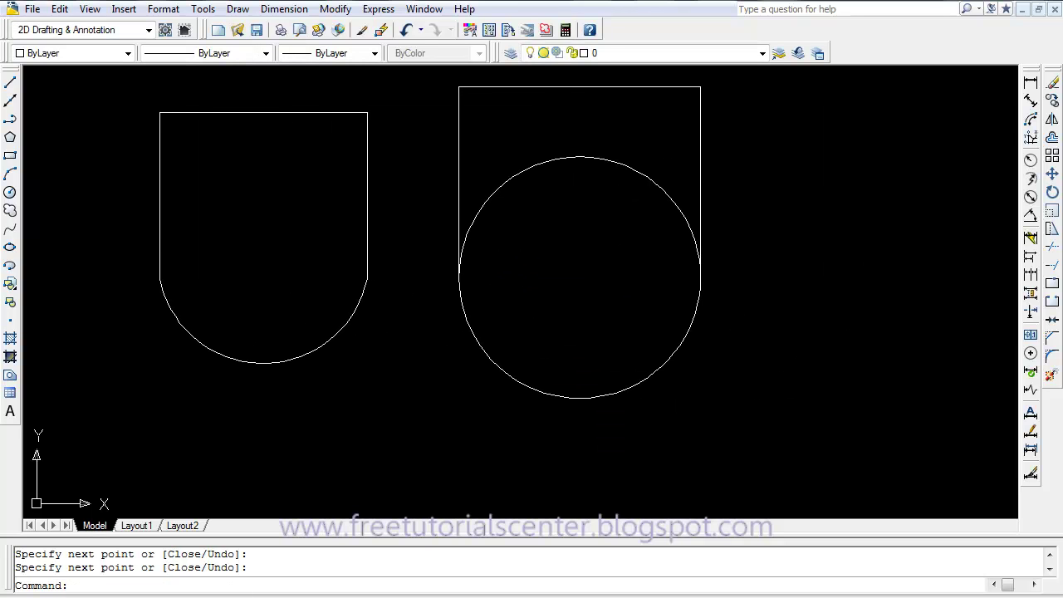
Step: Add a radius dimension to the circle, placing the R5.0000 label inside it
left_click(1031, 83)
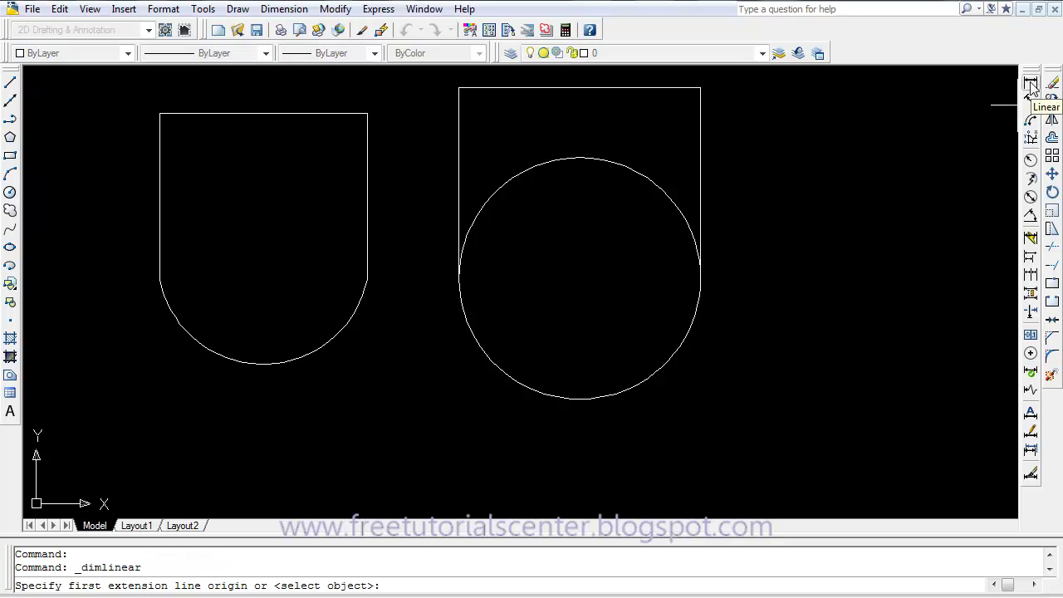
left_click(1031, 159)
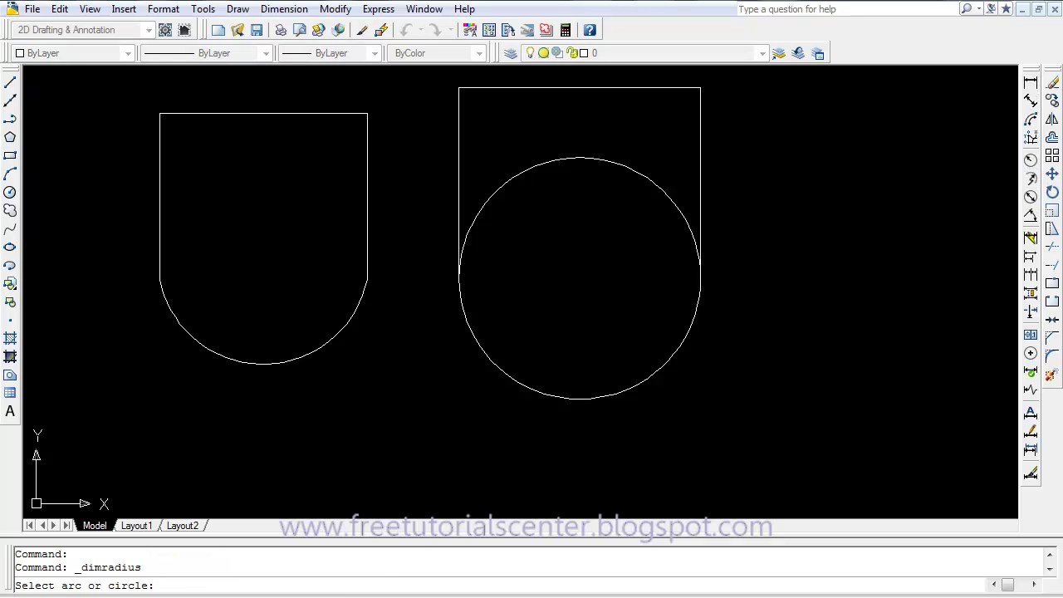
left_click(556, 161)
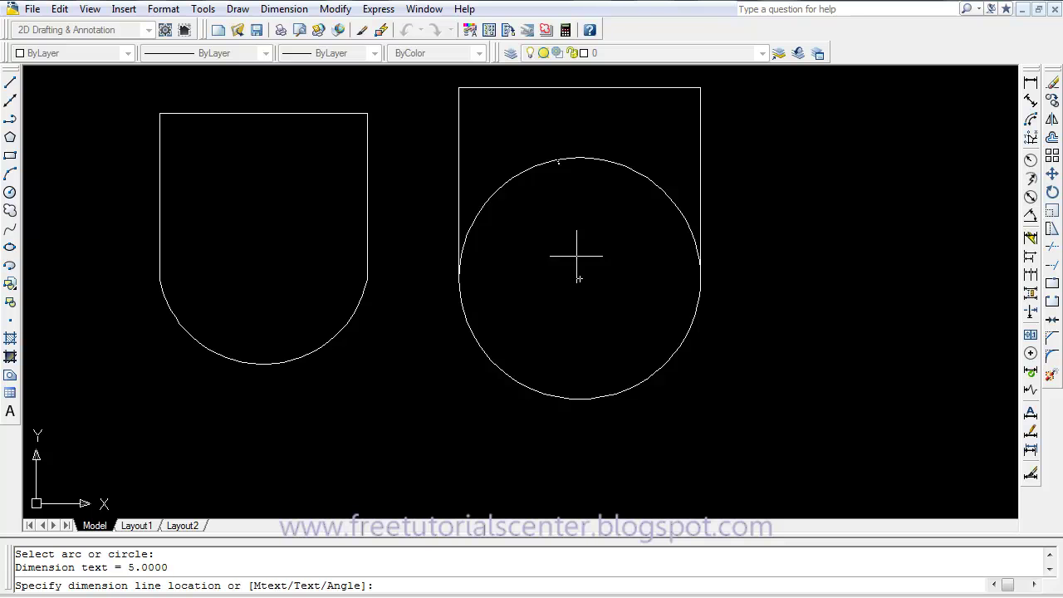
left_click(585, 236)
scroll(576, 238, "up", 6)
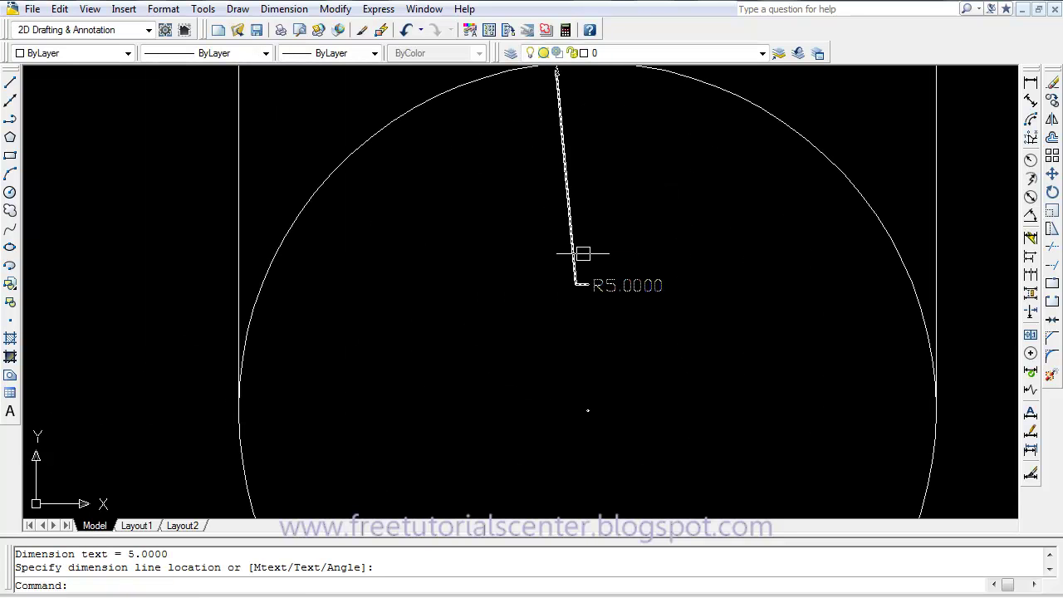
scroll(609, 284, "down", 6)
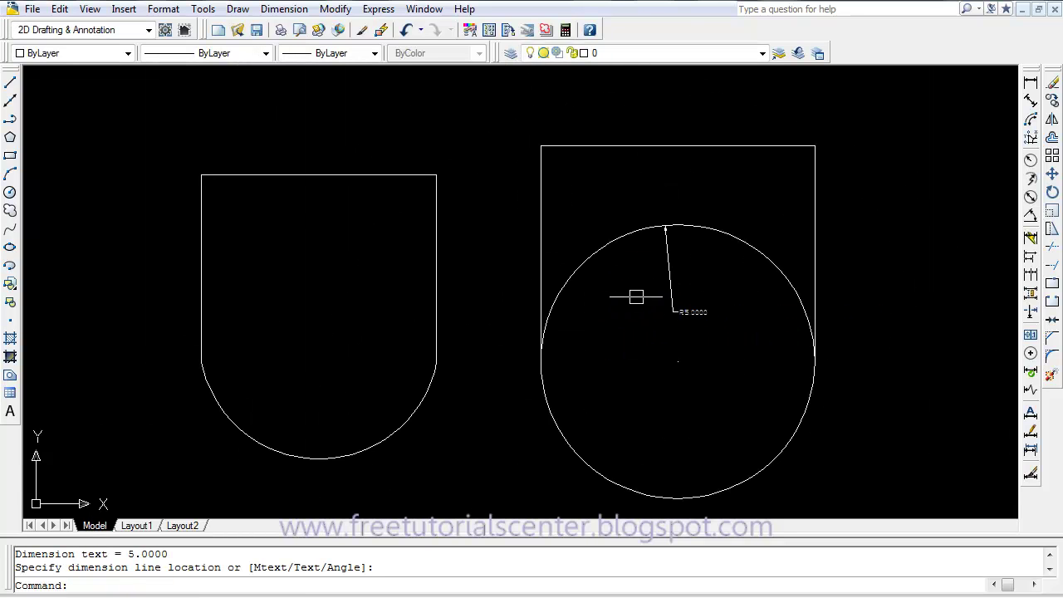
Step: Add a radius dimension to the arc, placing the R4.3830 label
left_click(1030, 158)
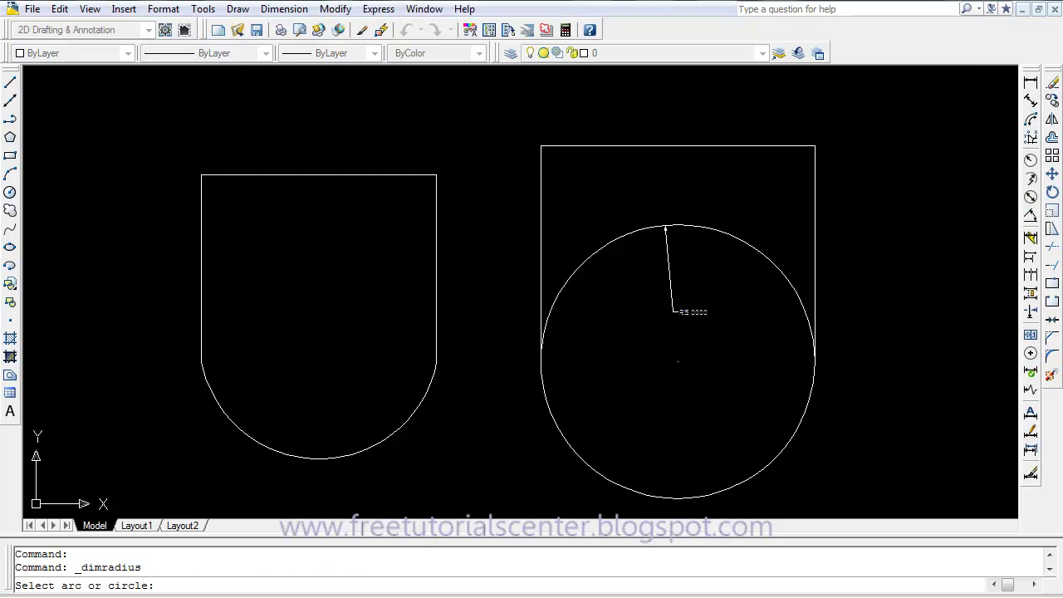
scroll(344, 454, "up", 3)
left_click(341, 449)
left_click(274, 277)
scroll(287, 286, "up", 3)
scroll(304, 319, "up", 3)
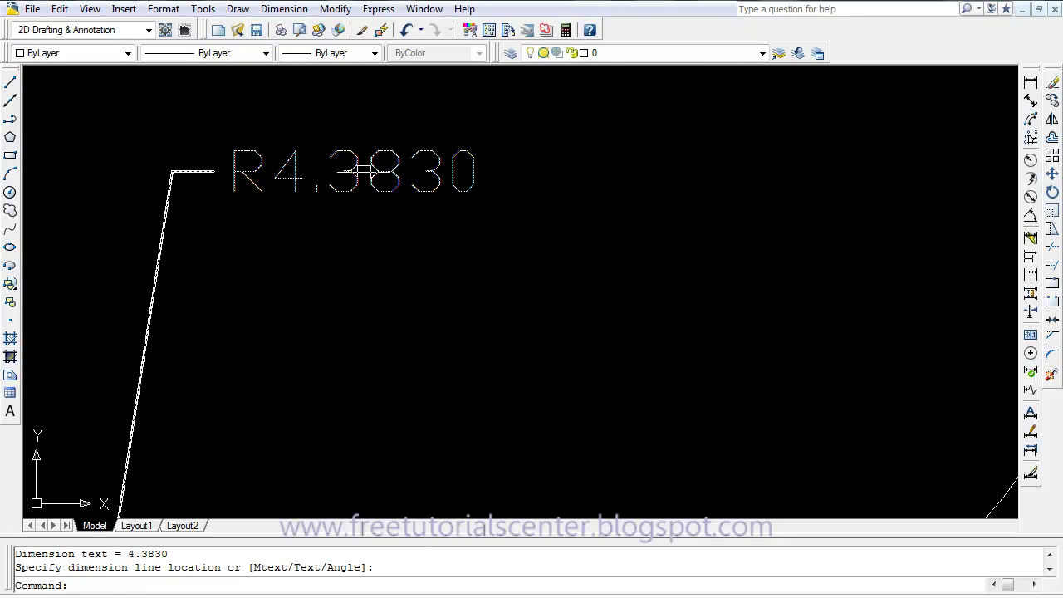
scroll(387, 255, "down", 8)
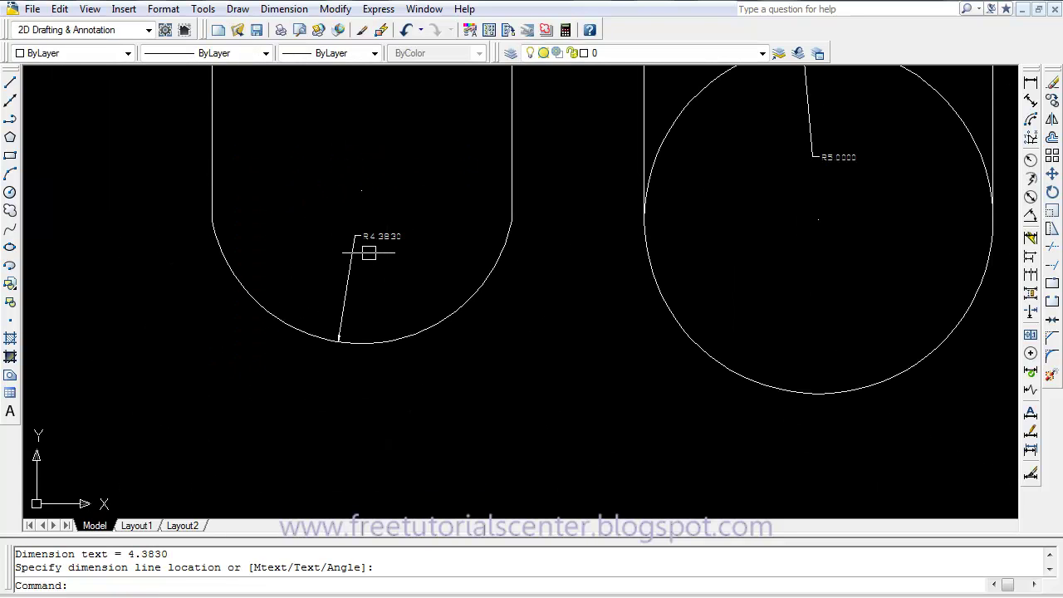
Step: Erase the arc's R4.3830 radius dimension
left_click(359, 253)
left_click(309, 275)
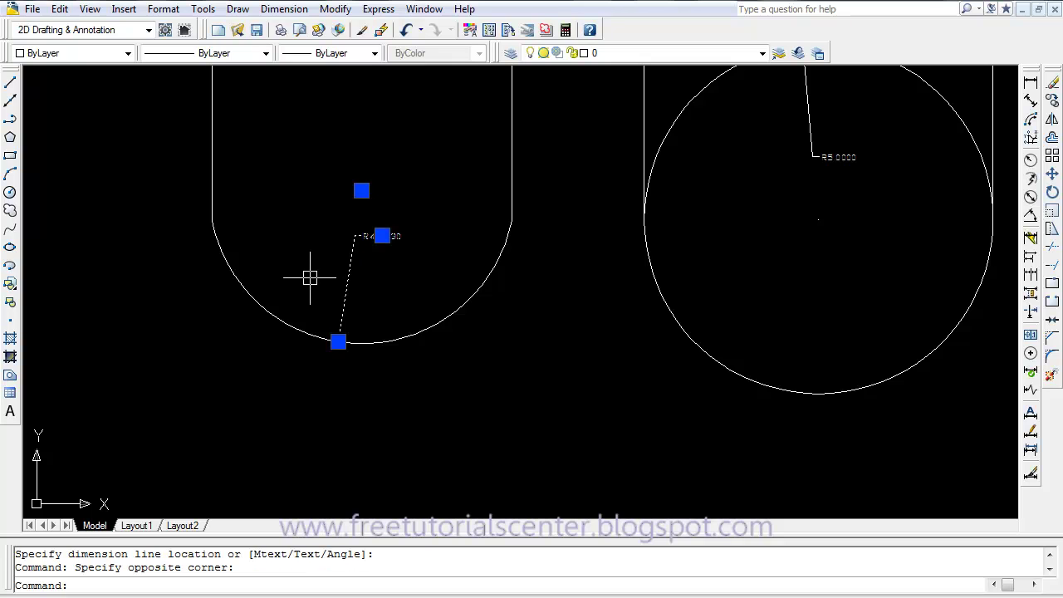
key("Delete")
left_click(812, 158)
Step: Erase the circle's R5.0000 radius dimension
key("Delete")
scroll(709, 254, "down", 4)
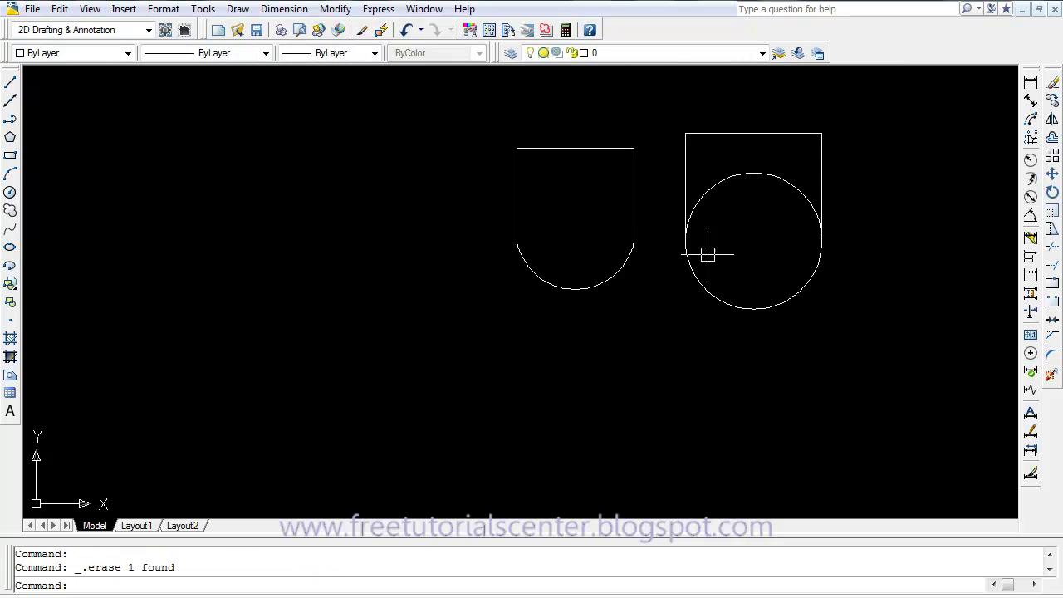
middle_click_drag(625, 215, 529, 244)
Step: Erase the semicircular arc and the circle, leaving only the two open boxes
left_click(564, 133)
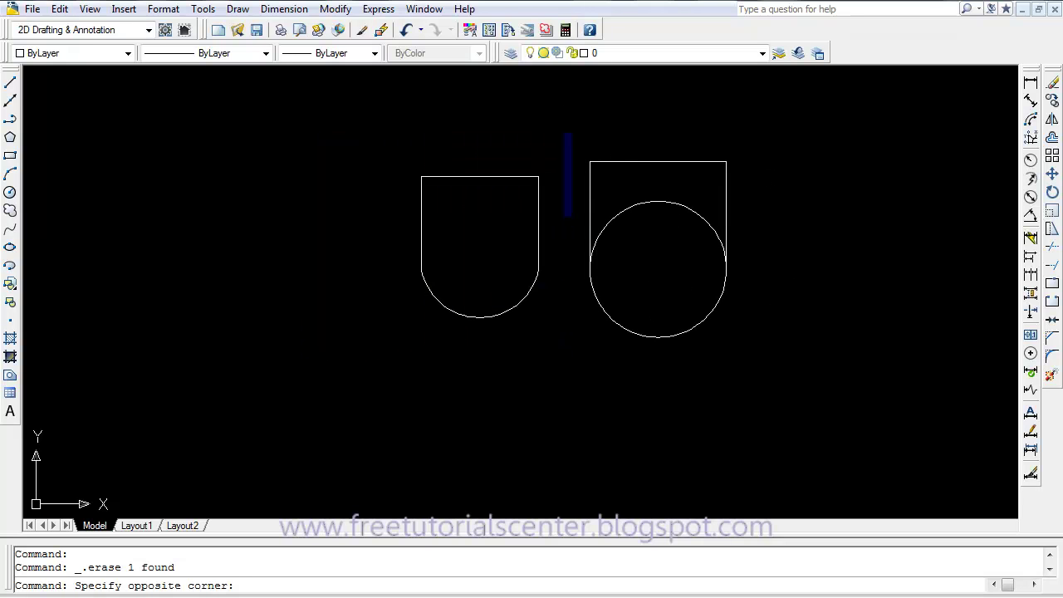
left_click(574, 213)
left_click(494, 308)
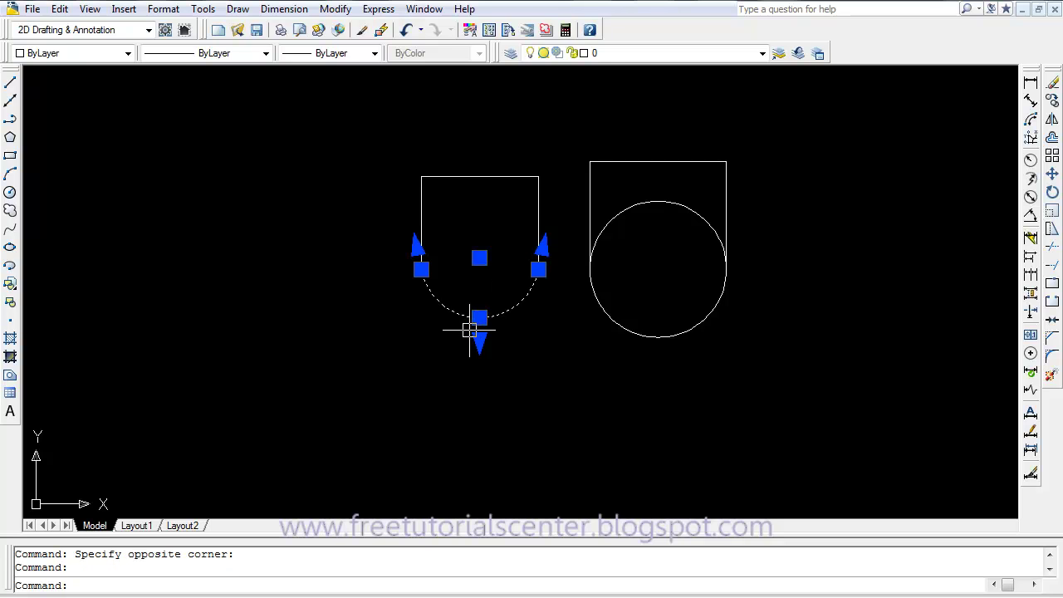
key("Delete")
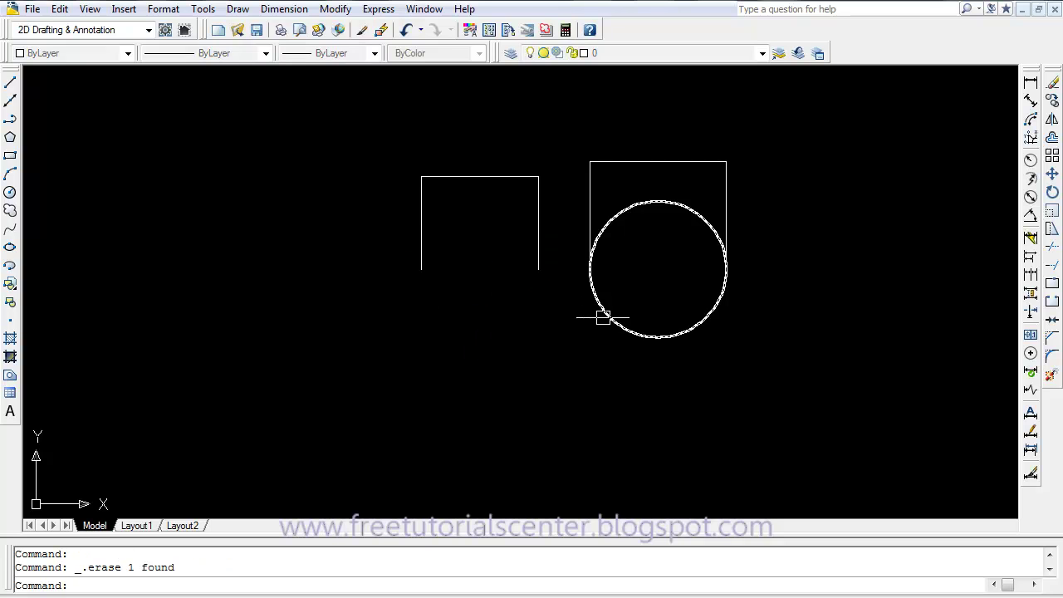
left_click(629, 333)
key("Delete")
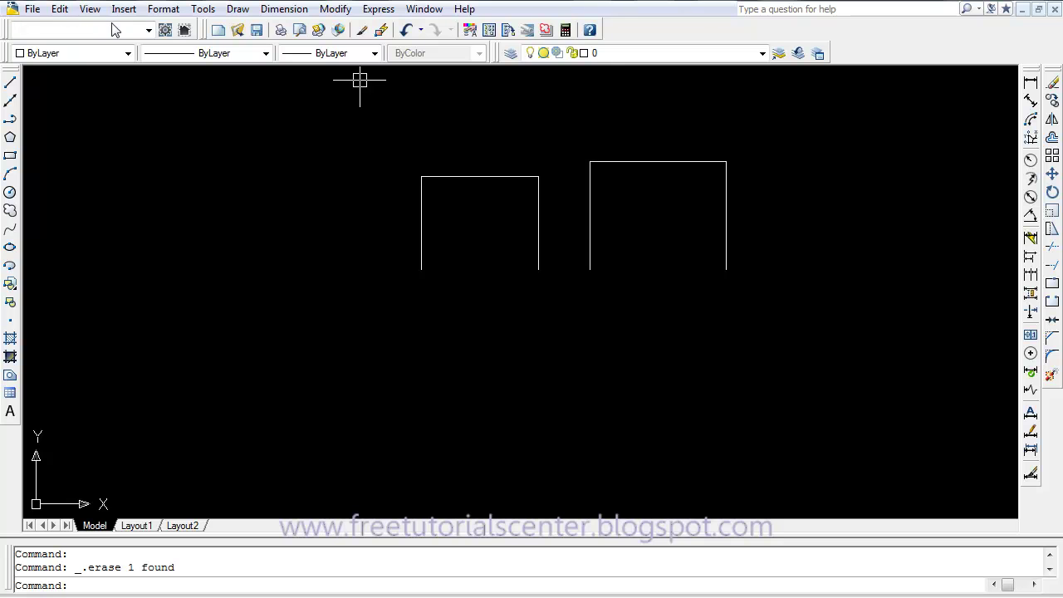
left_click(34, 9)
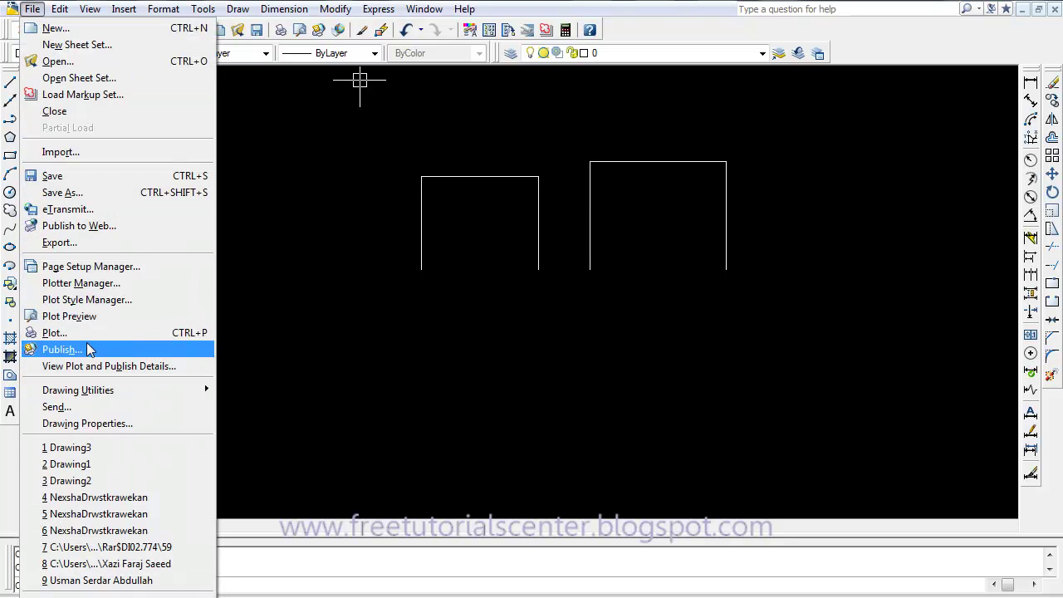
Step: Save as Drawing2.dxf (AutoCAD 2007 DXF) on the Desktop, replacing the existing file, then close it
left_click(62, 192)
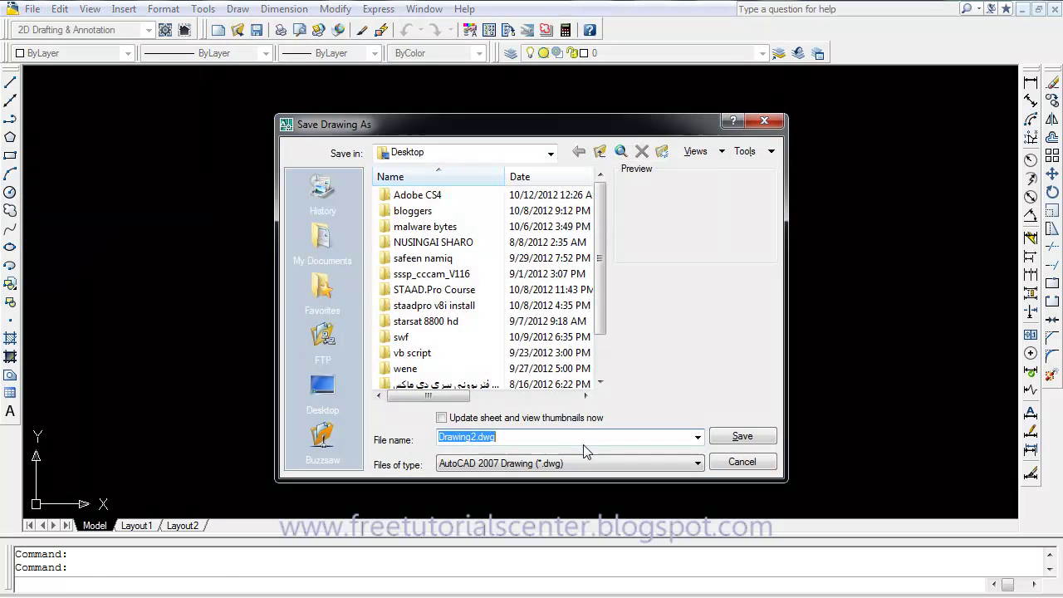
left_click(541, 464)
left_click(530, 542)
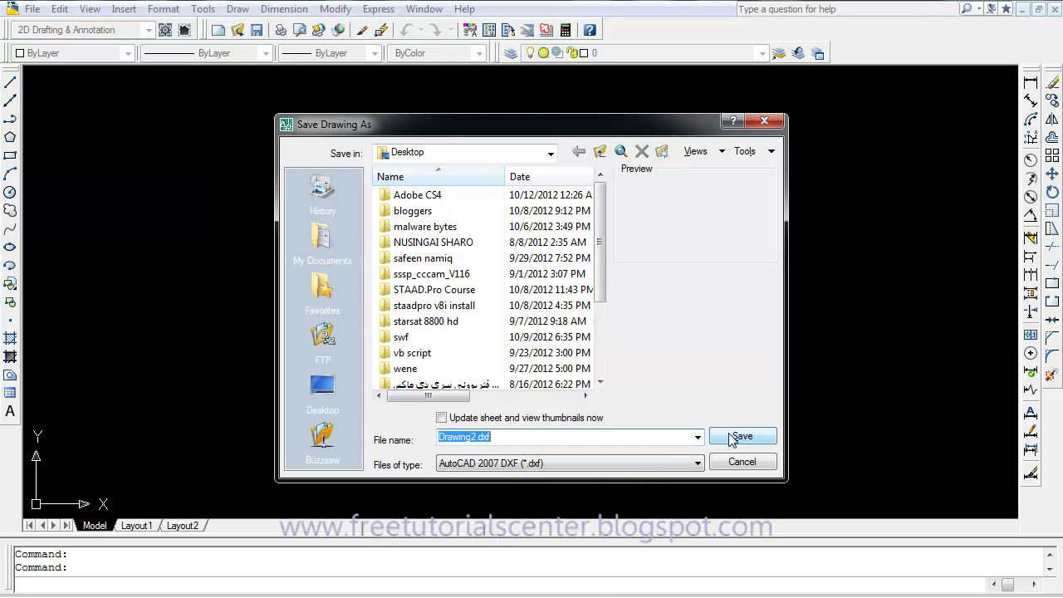
left_click(322, 389)
left_click(752, 438)
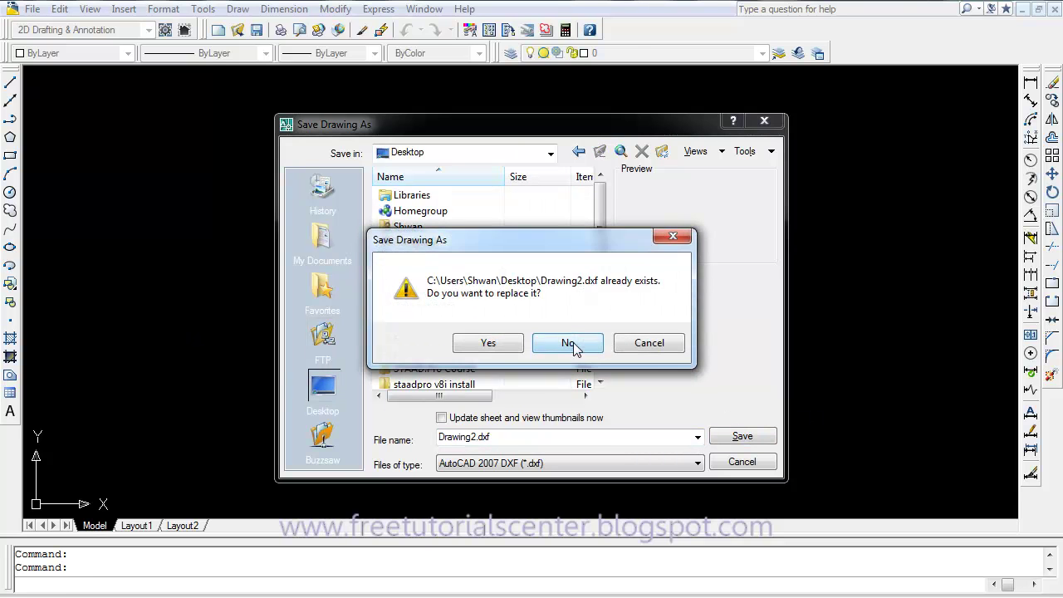
left_click(489, 344)
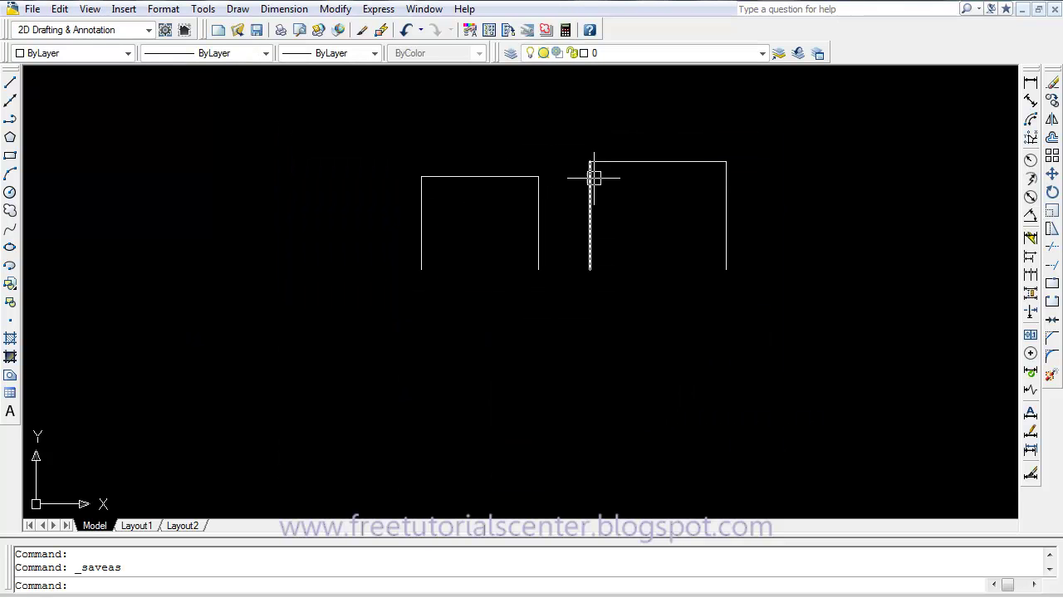
left_click(1056, 10)
Step: Exit AutoCAD without saving a DWG, then create an overwriting Space project Structure1 in Meter/KiloNewton units
left_click(607, 353)
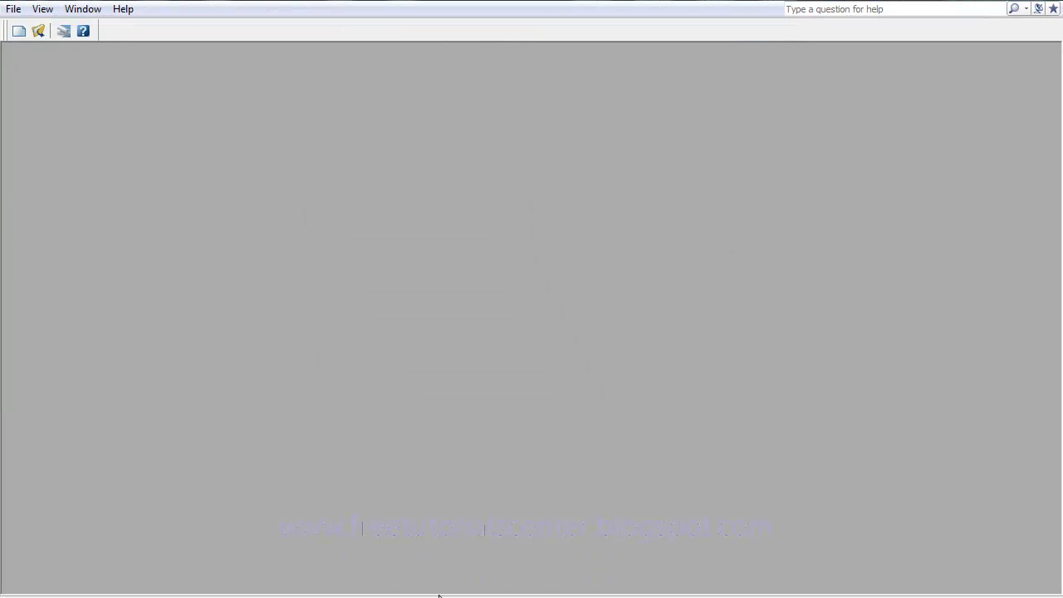
left_click(397, 531)
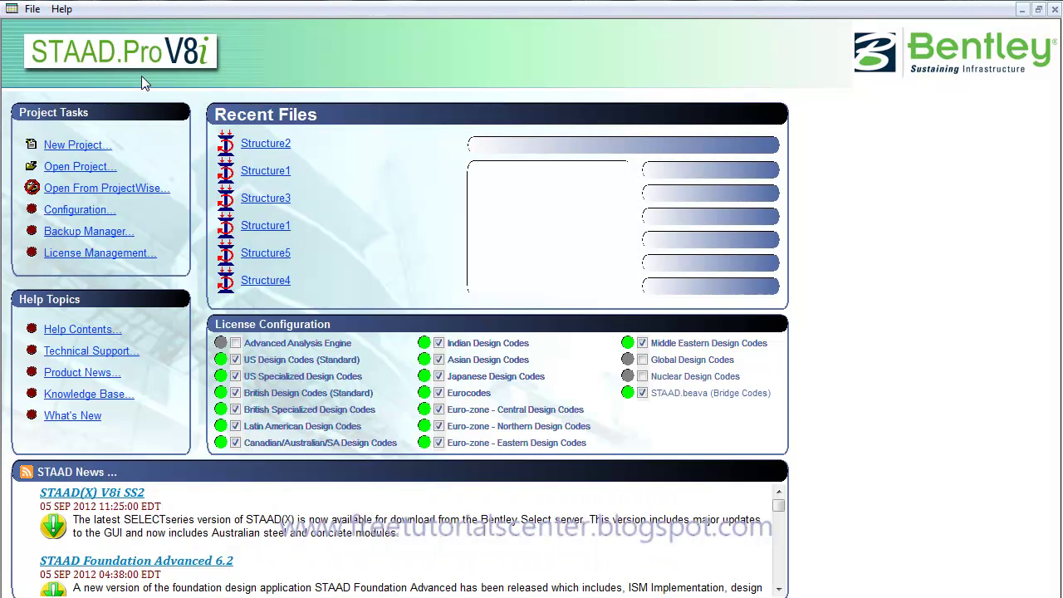
left_click(52, 148)
left_click(360, 175)
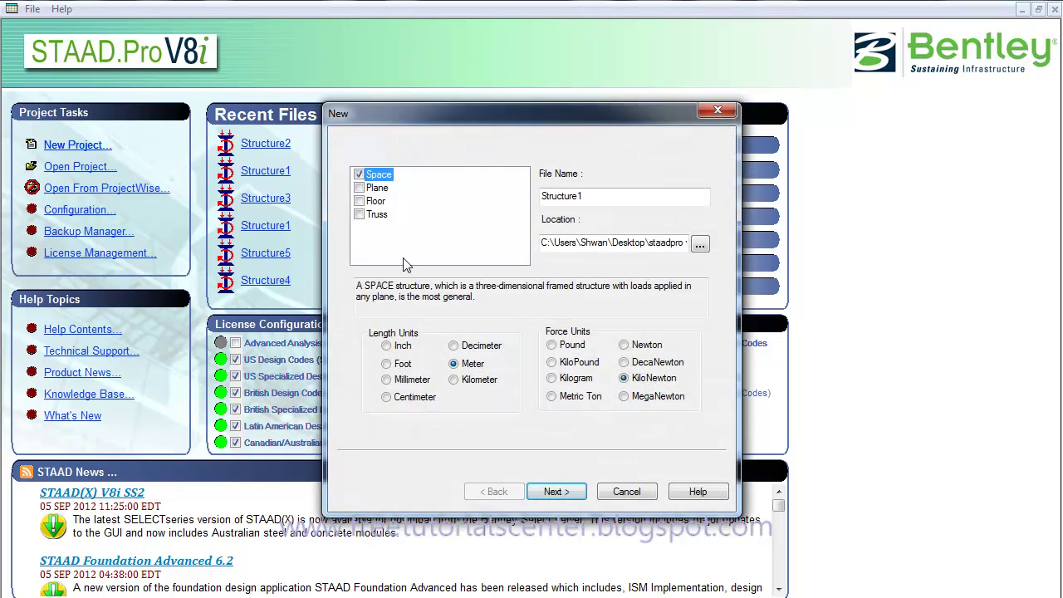
double_click(614, 196)
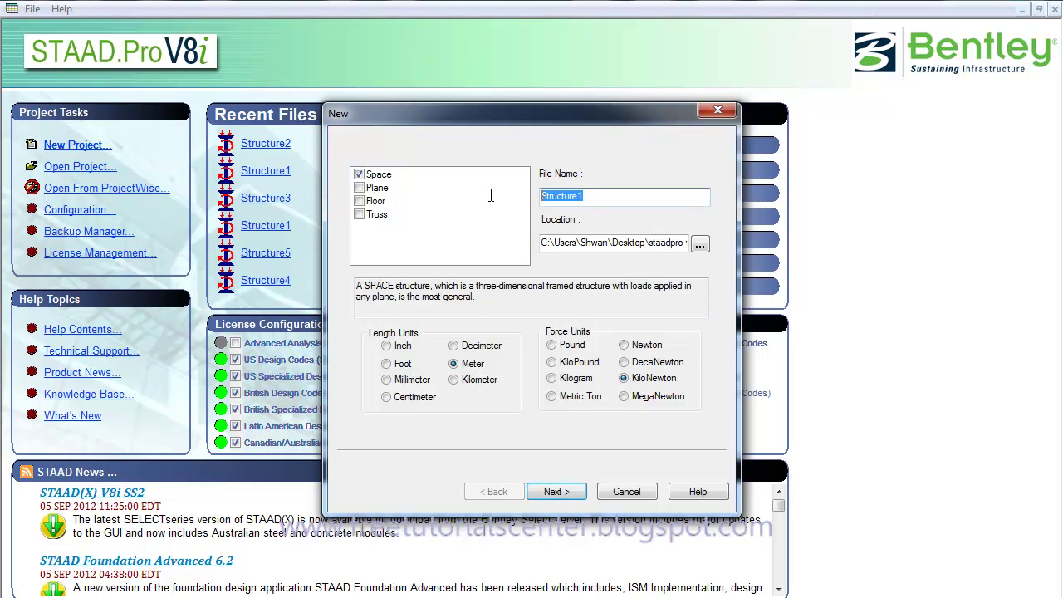
left_click_drag(649, 242, 714, 243)
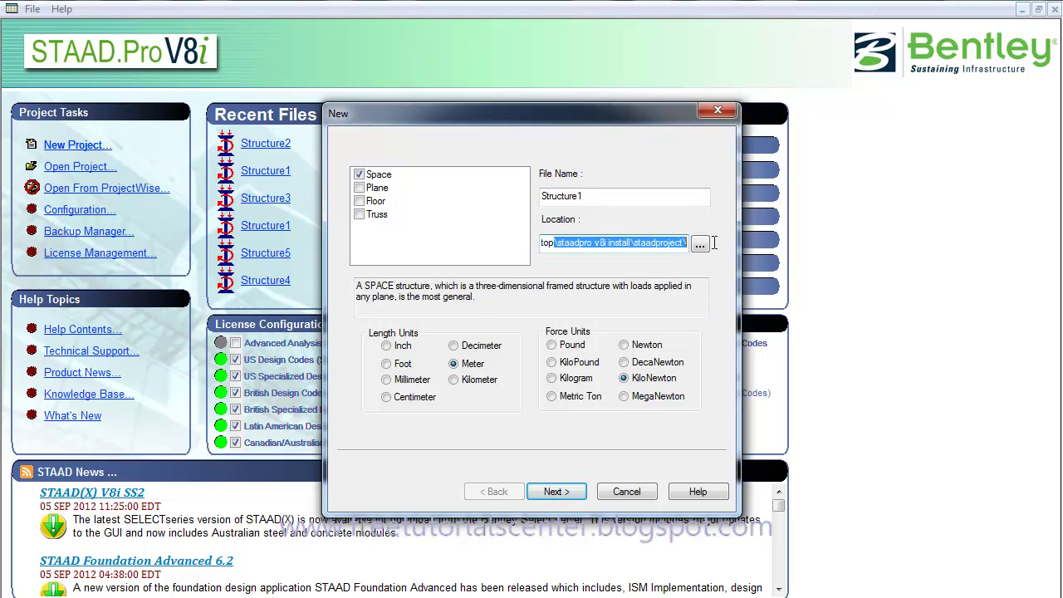
left_click(629, 246)
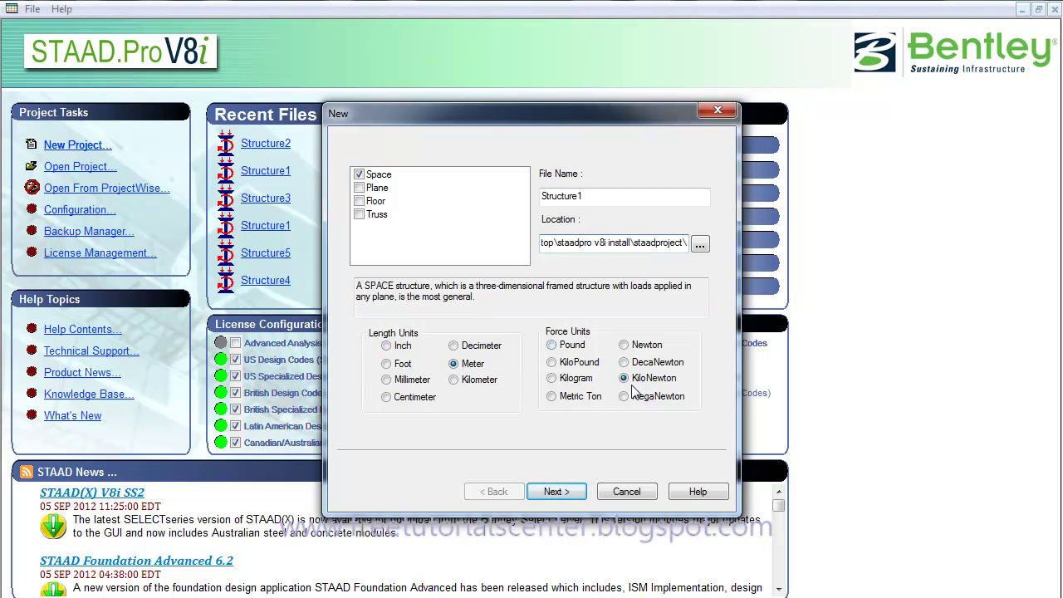
left_click(557, 492)
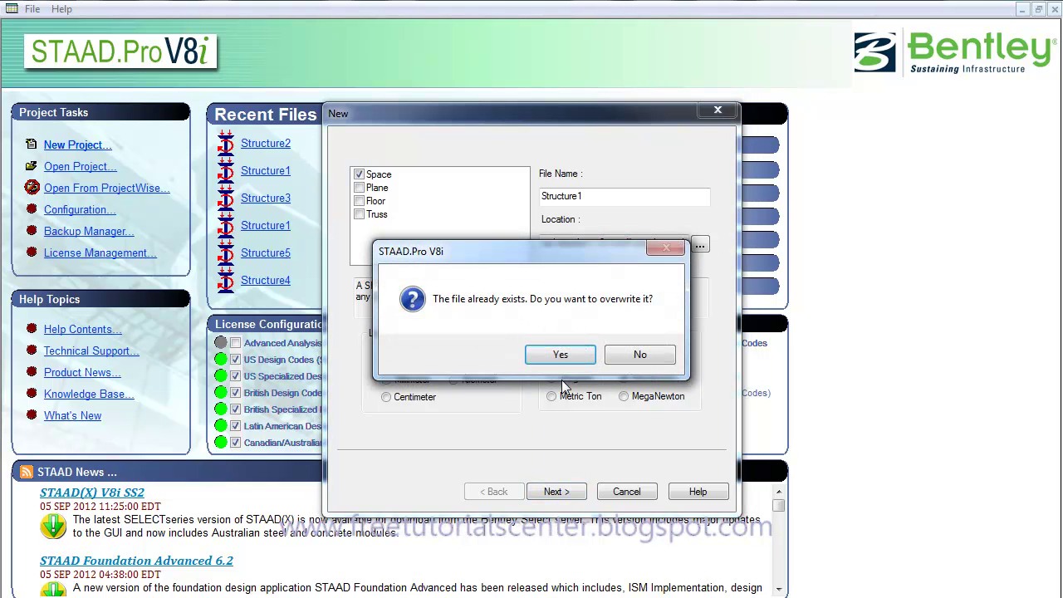
left_click(560, 356)
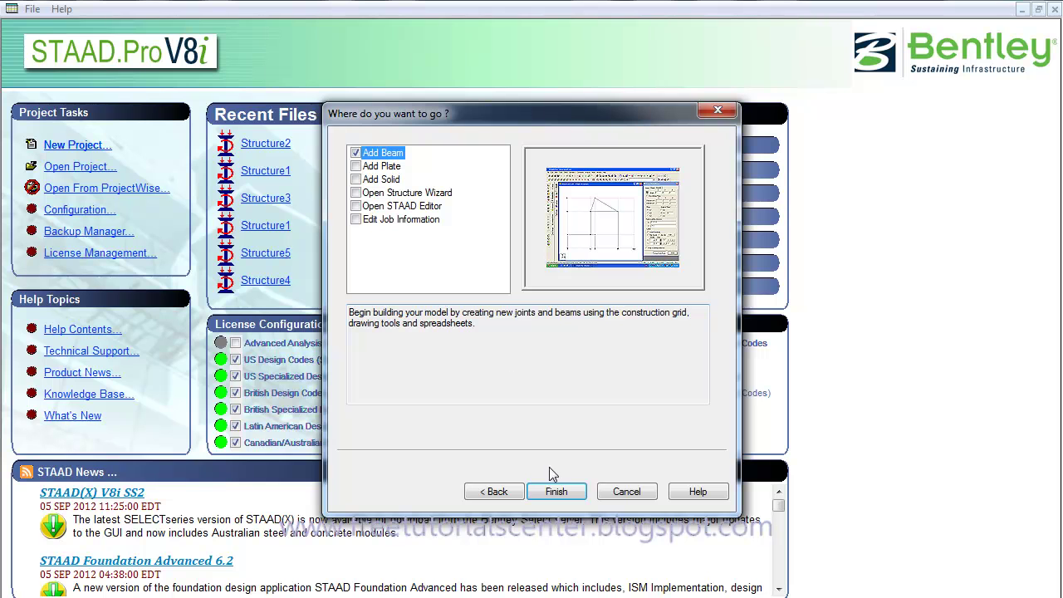
left_click(555, 492)
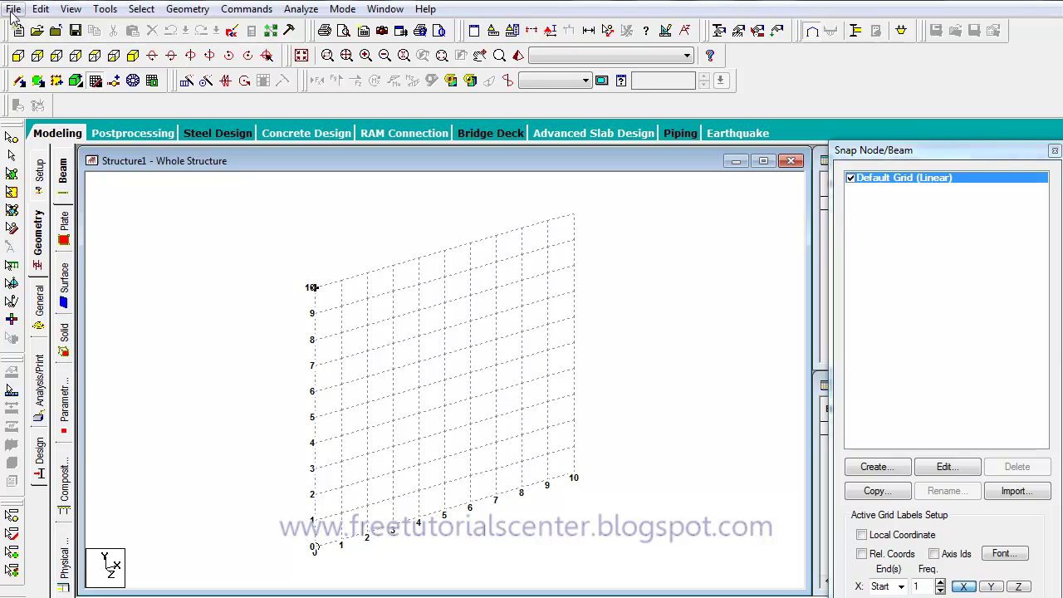
Step: Import Drawing2.dxf as a 3D DXF with Y Up, in meter and kilonewton units
left_click(14, 9)
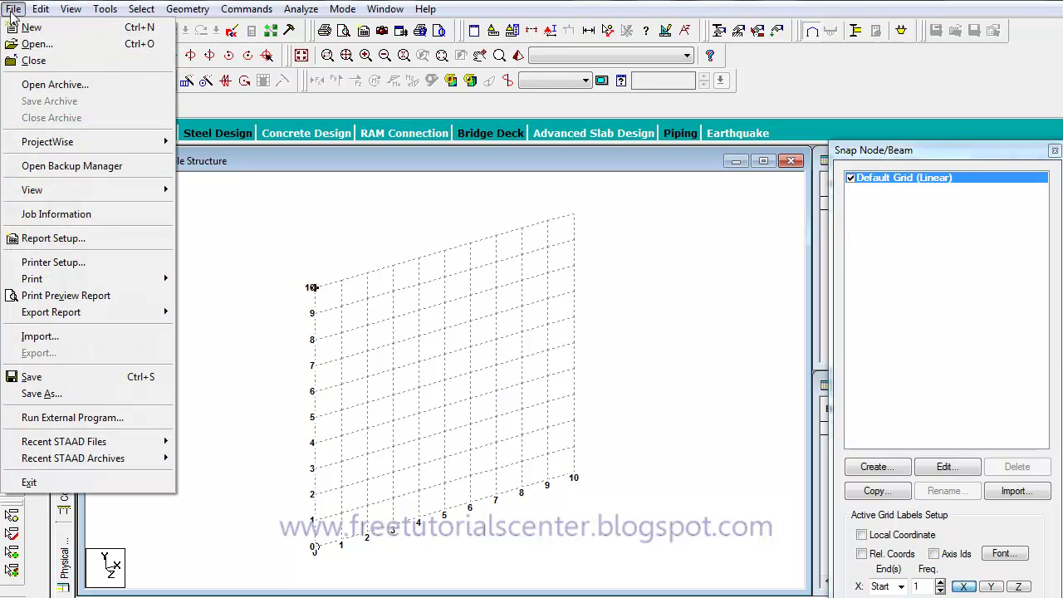
left_click(58, 338)
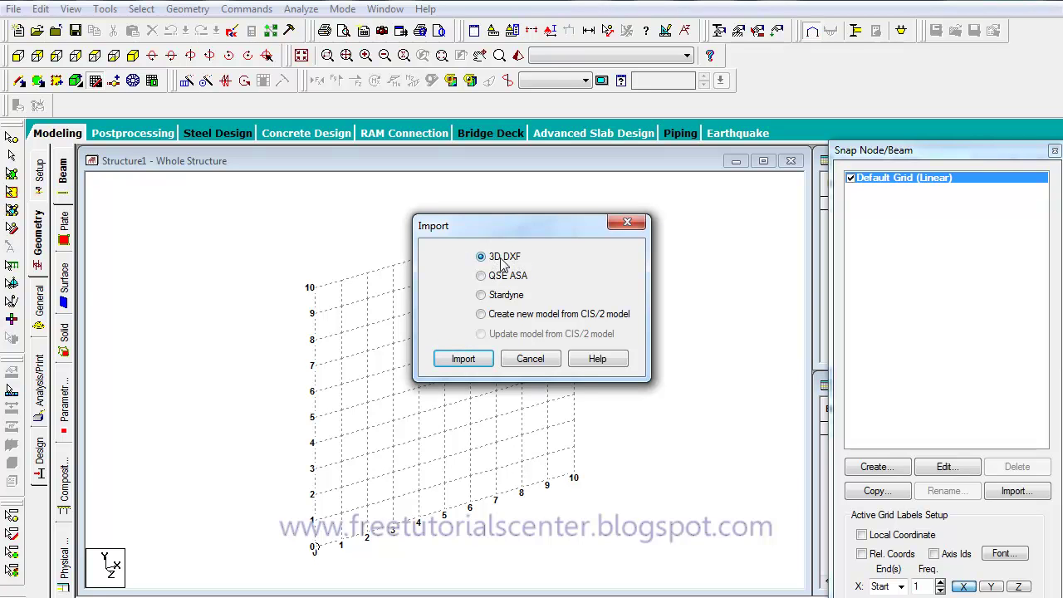
left_click(472, 360)
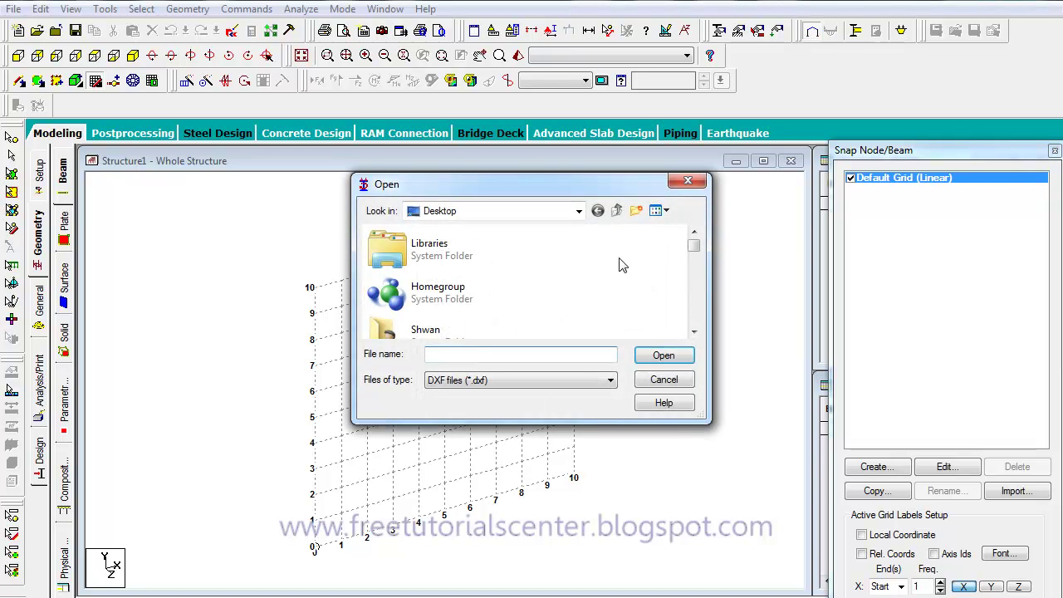
left_click(694, 332)
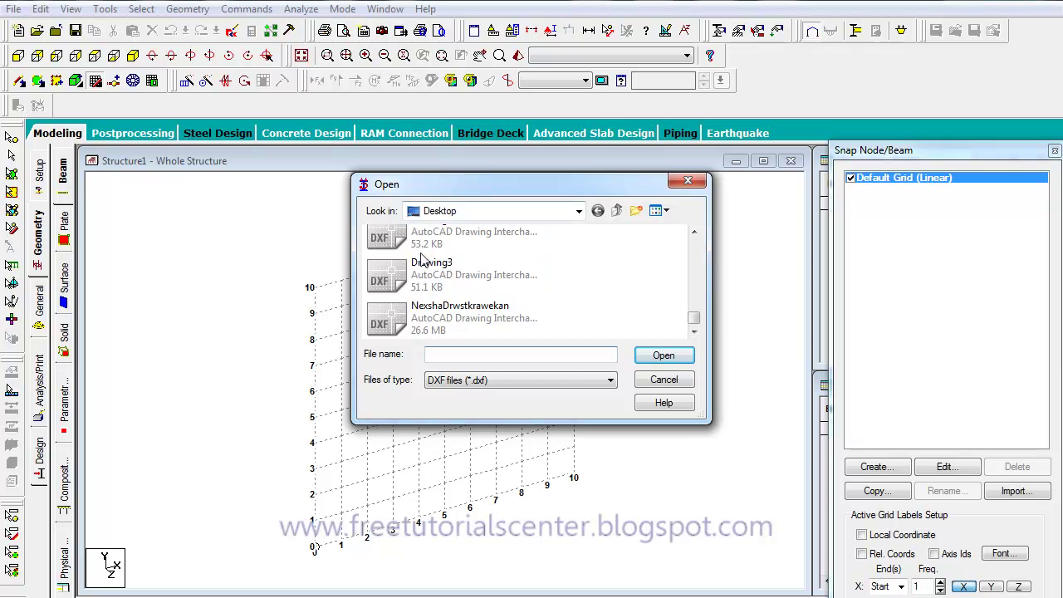
left_click(694, 231)
left_click(439, 275)
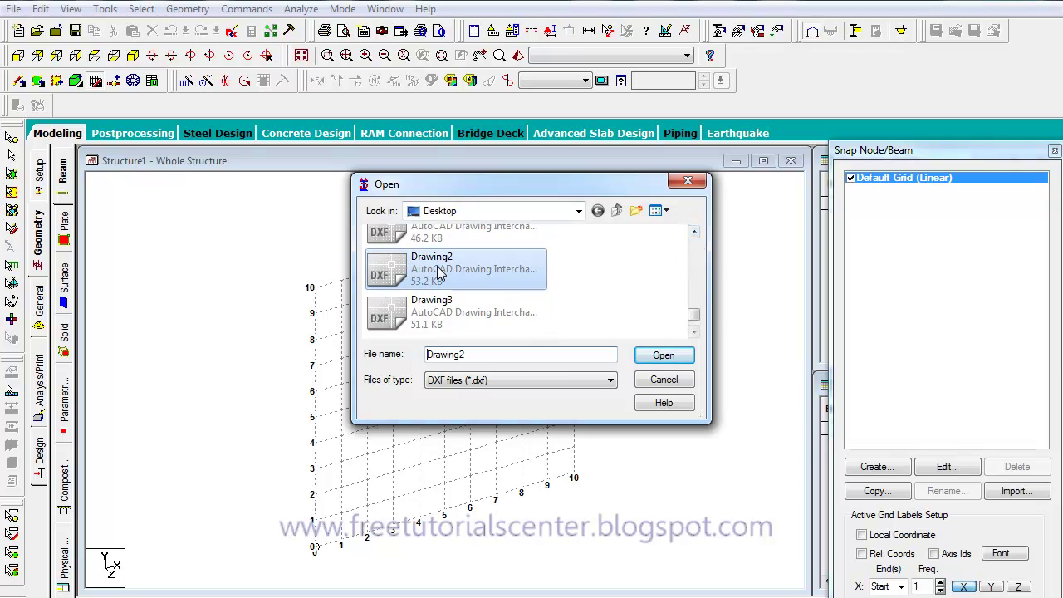
left_click(662, 359)
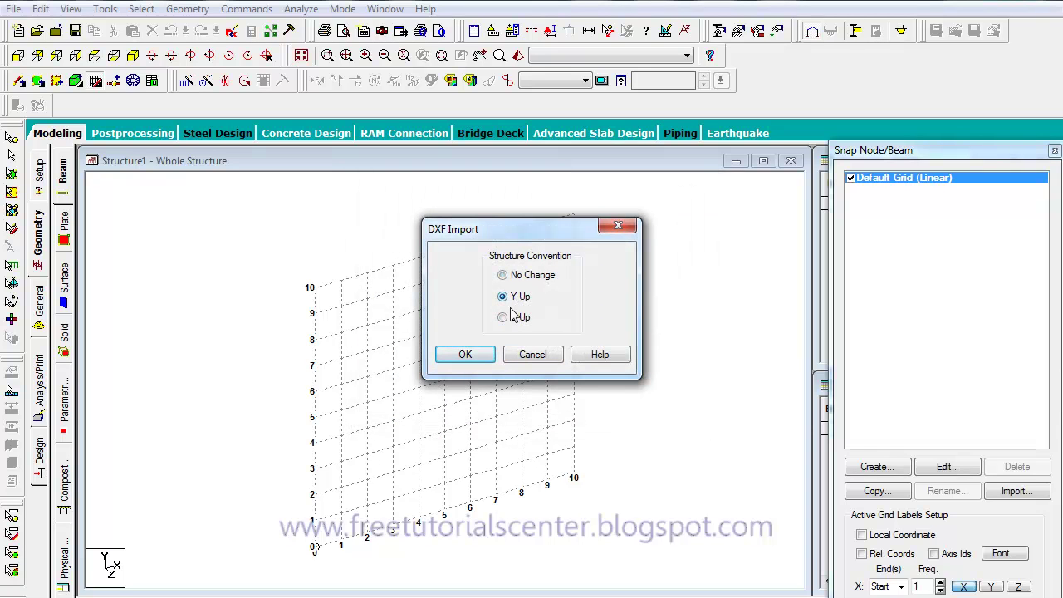
left_click(465, 354)
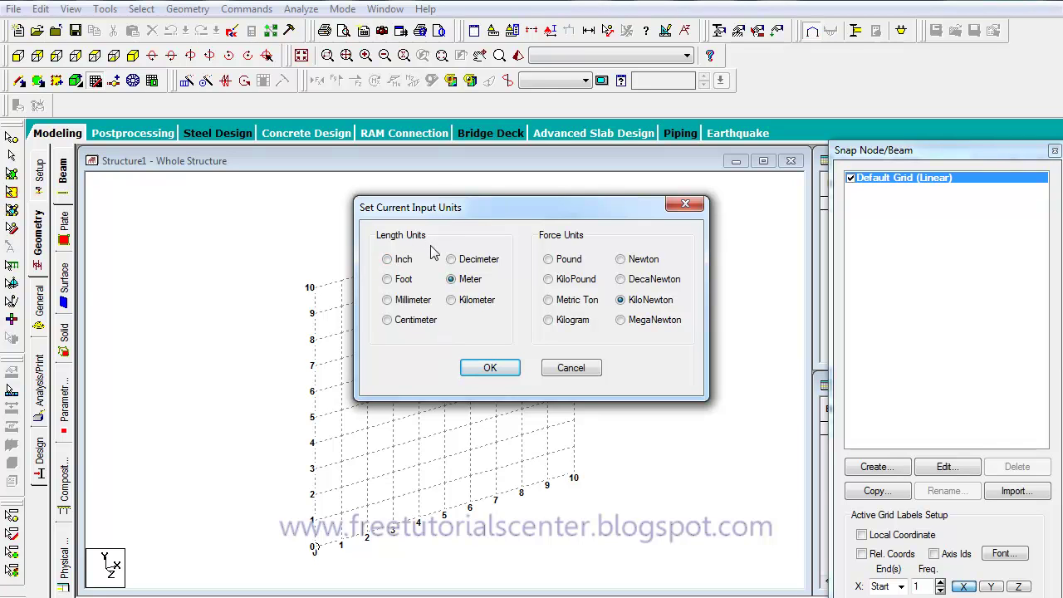
left_click(490, 368)
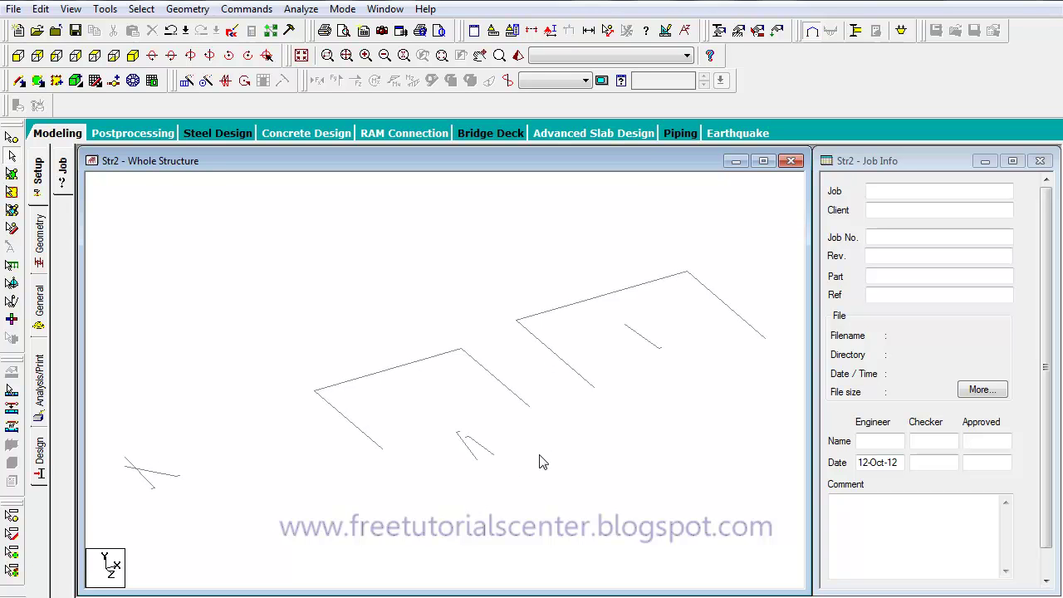
Step: Delete the short beam inside the right frame and the small bent beams below the left frame
left_click_drag(629, 376, 627, 378)
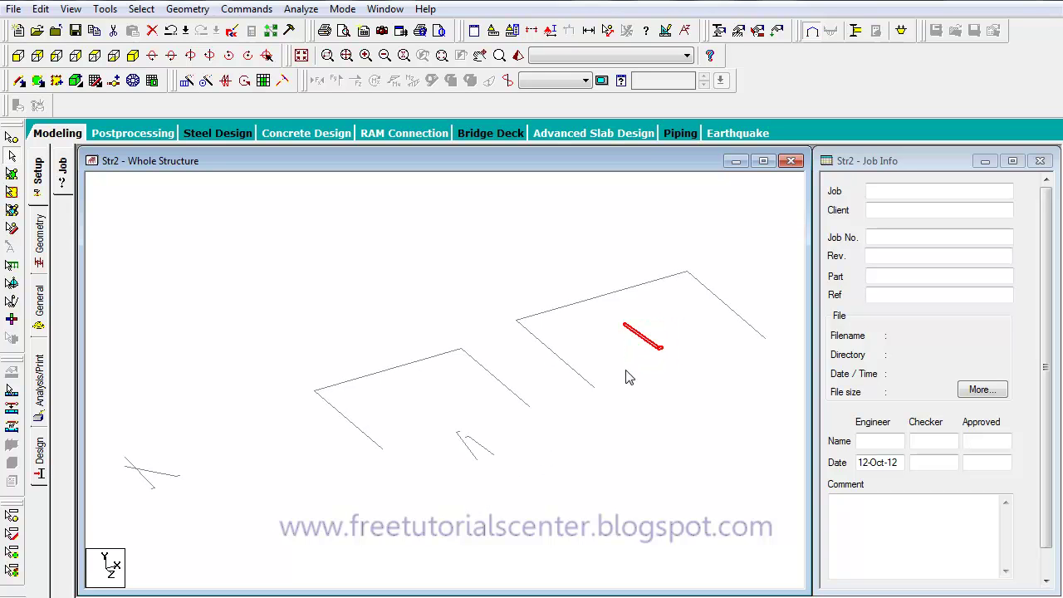
key("Delete")
left_click(593, 341)
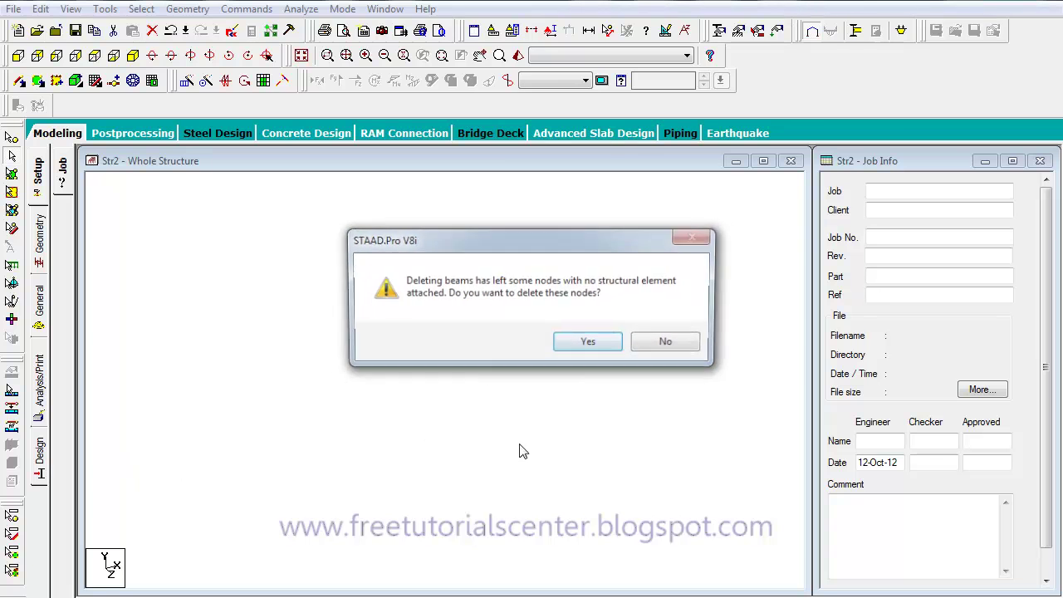
left_click(659, 344)
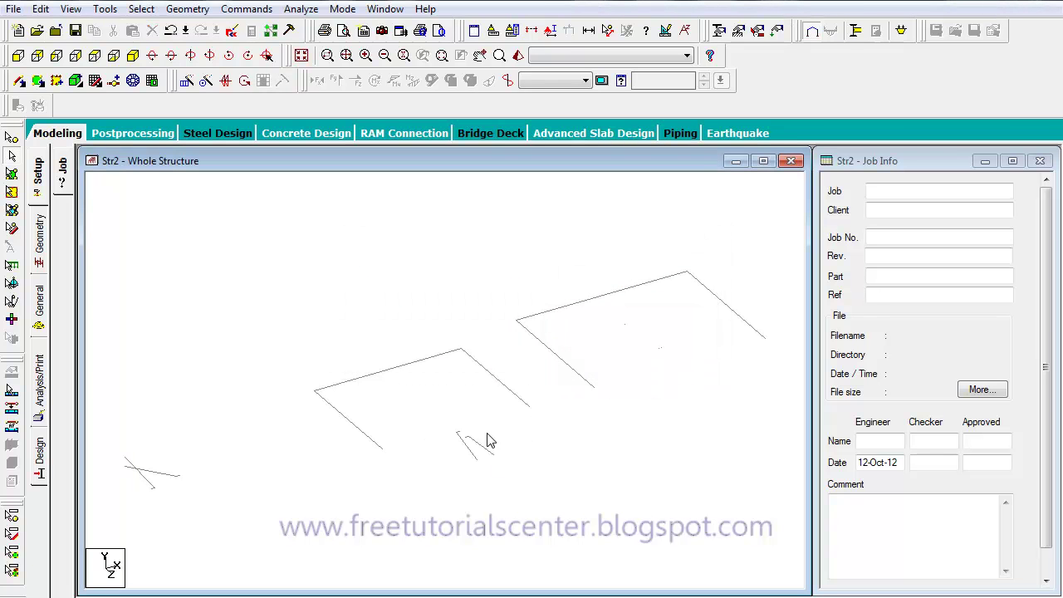
left_click_drag(503, 422, 438, 480)
left_click_drag(499, 430, 459, 477)
key("Delete")
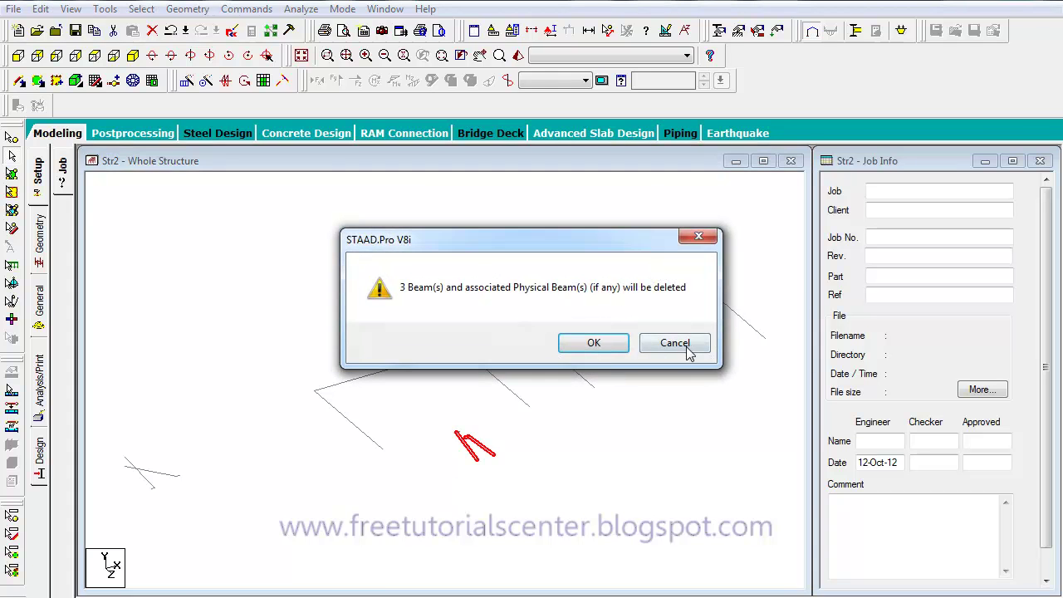
left_click(670, 343)
left_click_drag(497, 419, 446, 476)
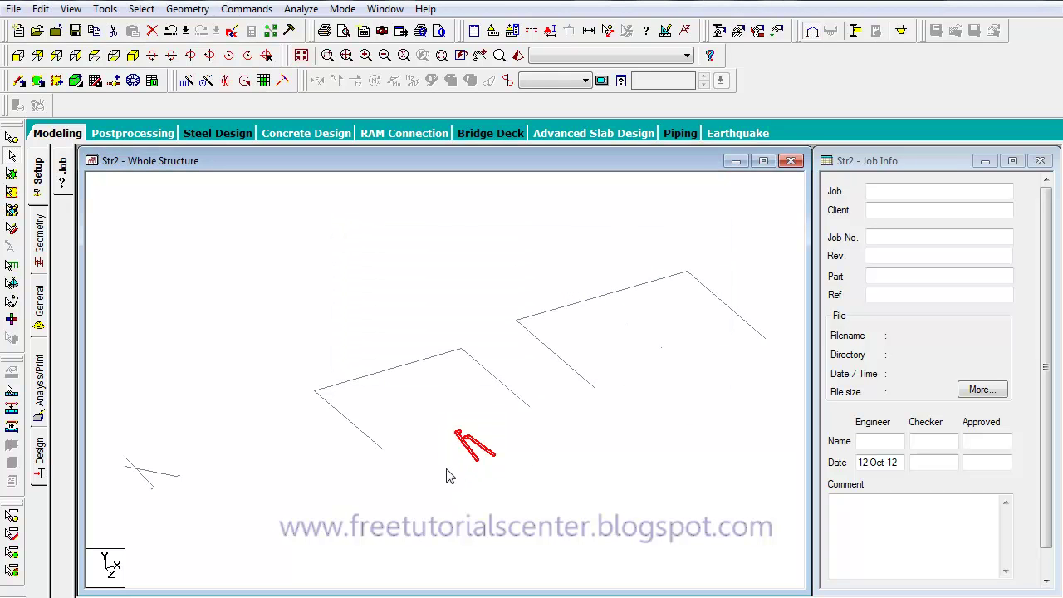
key("Delete")
left_click(584, 342)
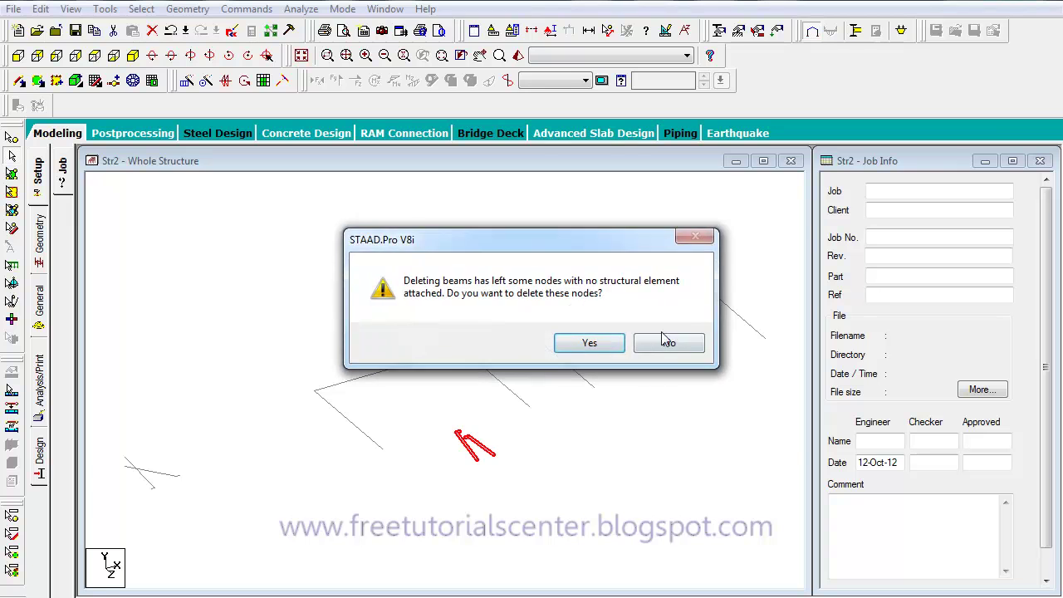
left_click(589, 343)
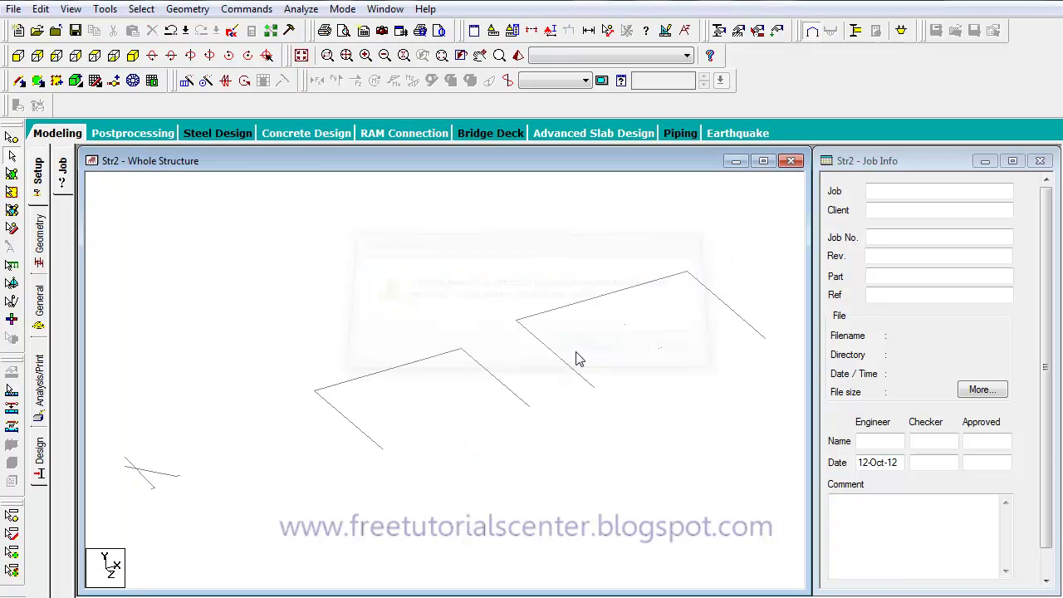
Step: Delete the four X-shaped beams at lower left along with their orphan nodes
left_click(147, 480)
key("Delete")
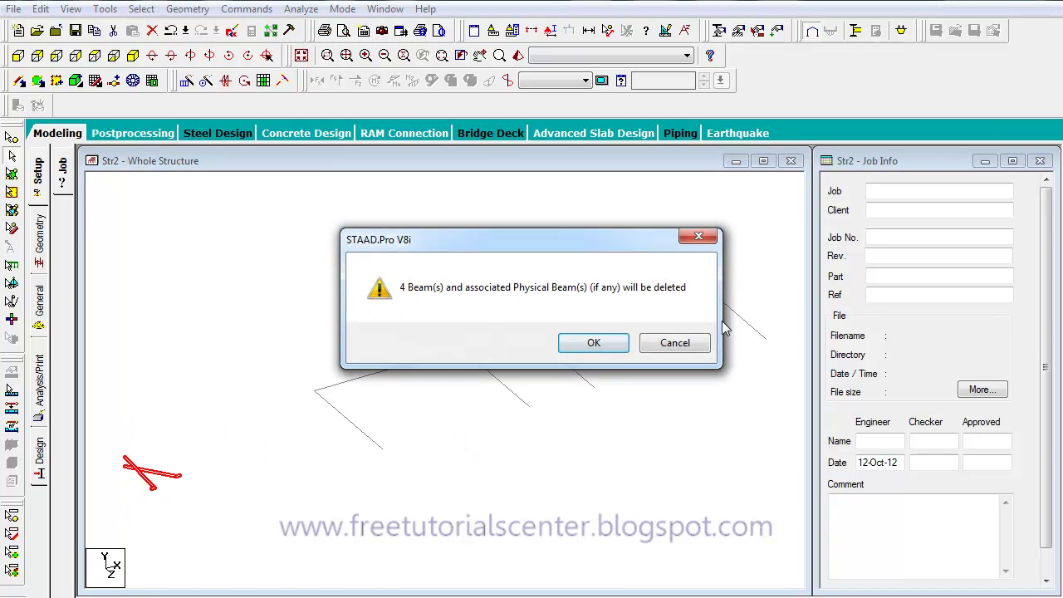
left_click(592, 344)
left_click(592, 344)
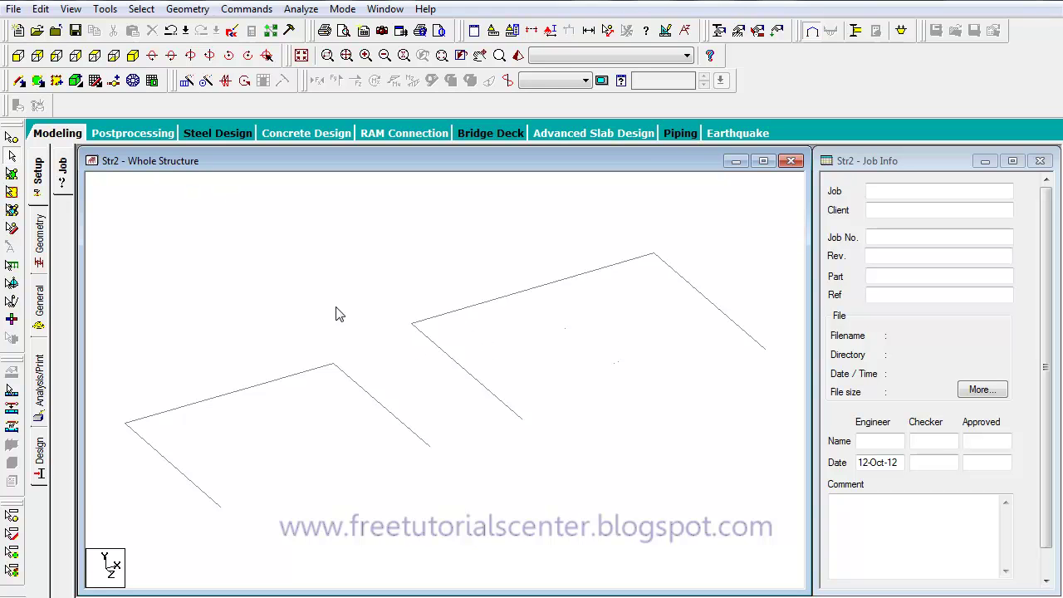
Step: Show the front elevation with the right rectangle centred and reveal Geometry's Add Curved Beam option
left_click(95, 55)
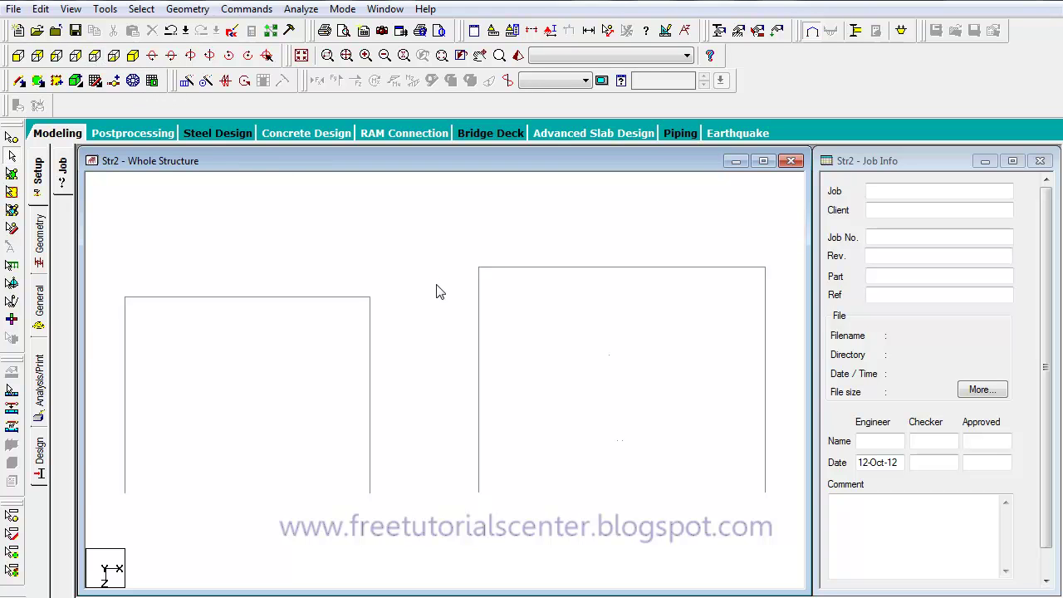
middle_click_drag(615, 371, 509, 347)
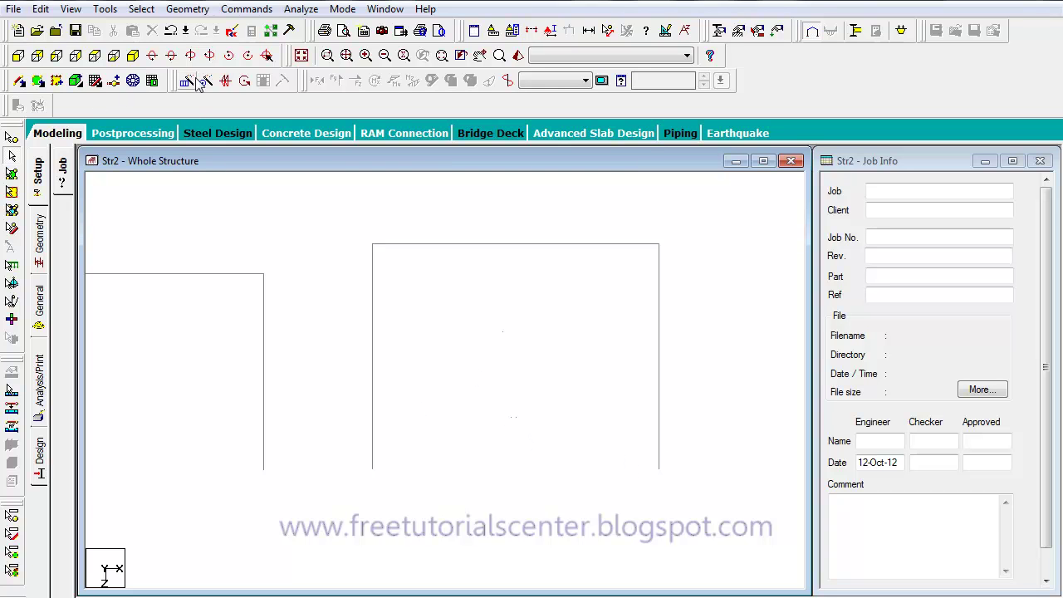
left_click(193, 9)
mouse_move(204, 84)
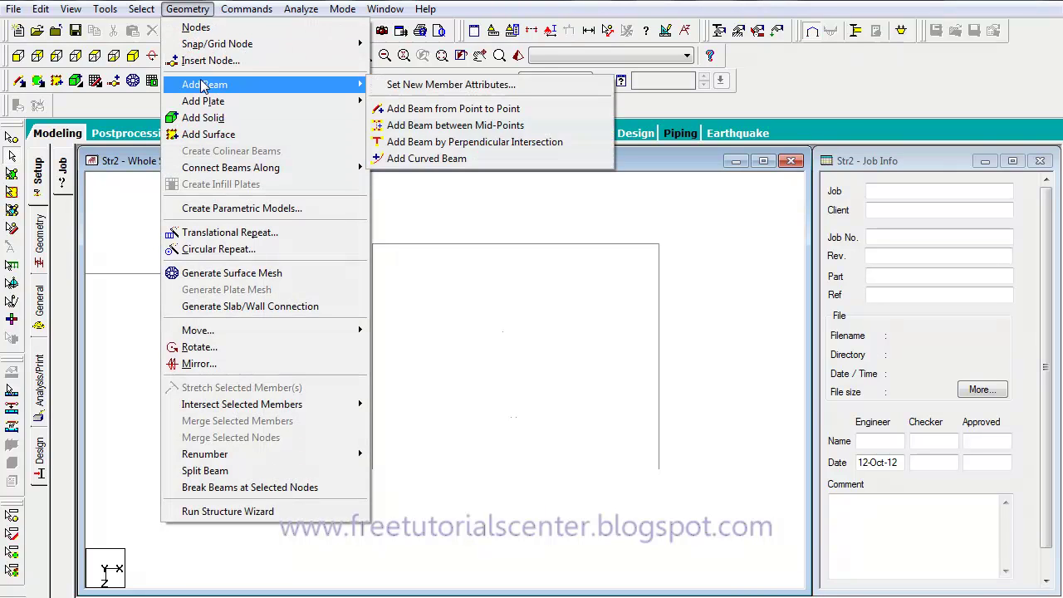
Step: Add a curved beam between the right frame's bottom nodes with radius 5 and gamma 90
left_click(429, 158)
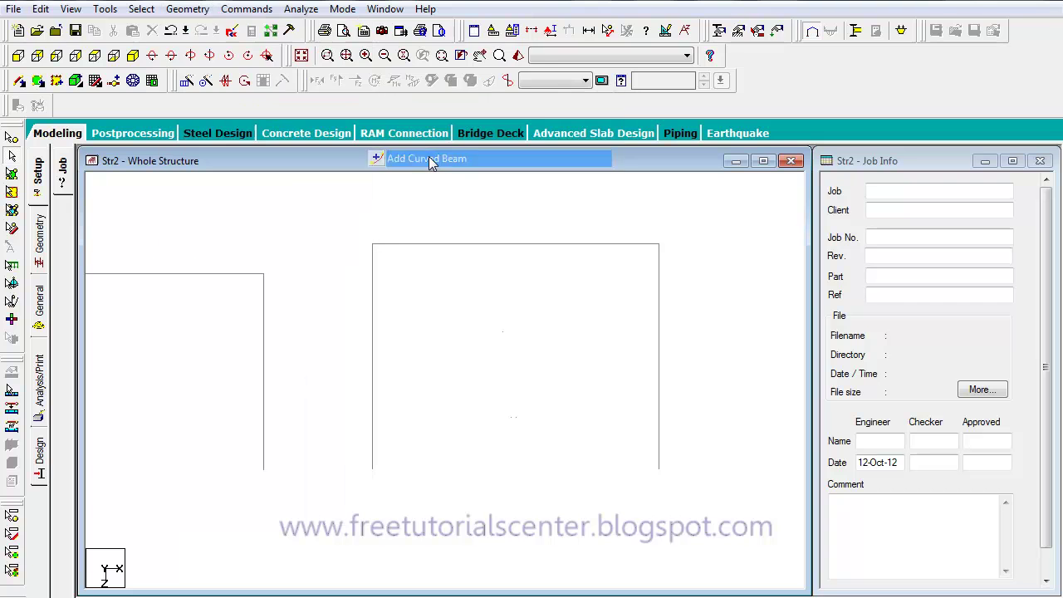
left_click(373, 469)
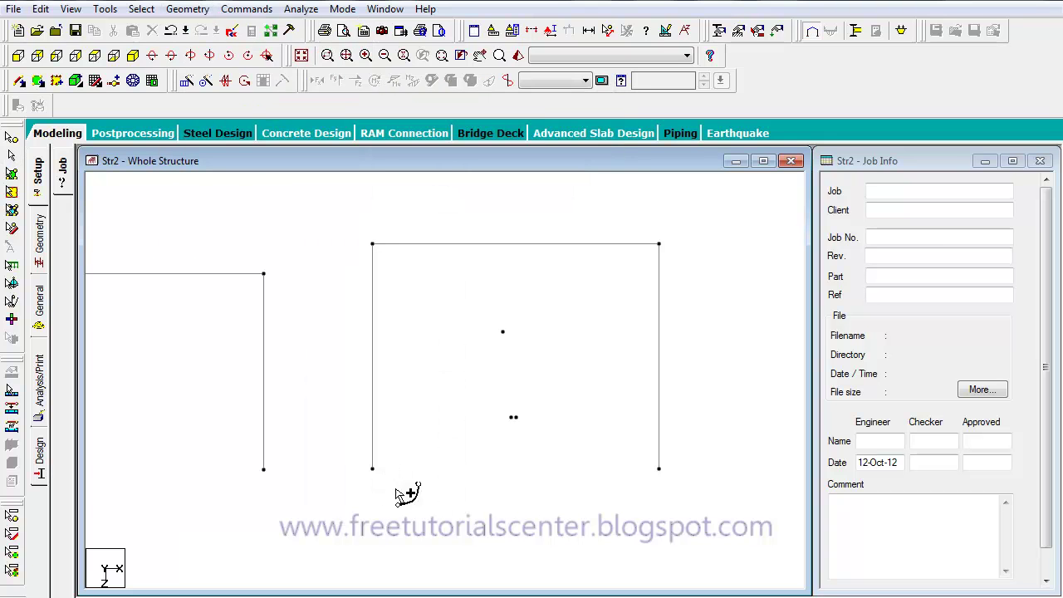
left_click(659, 468)
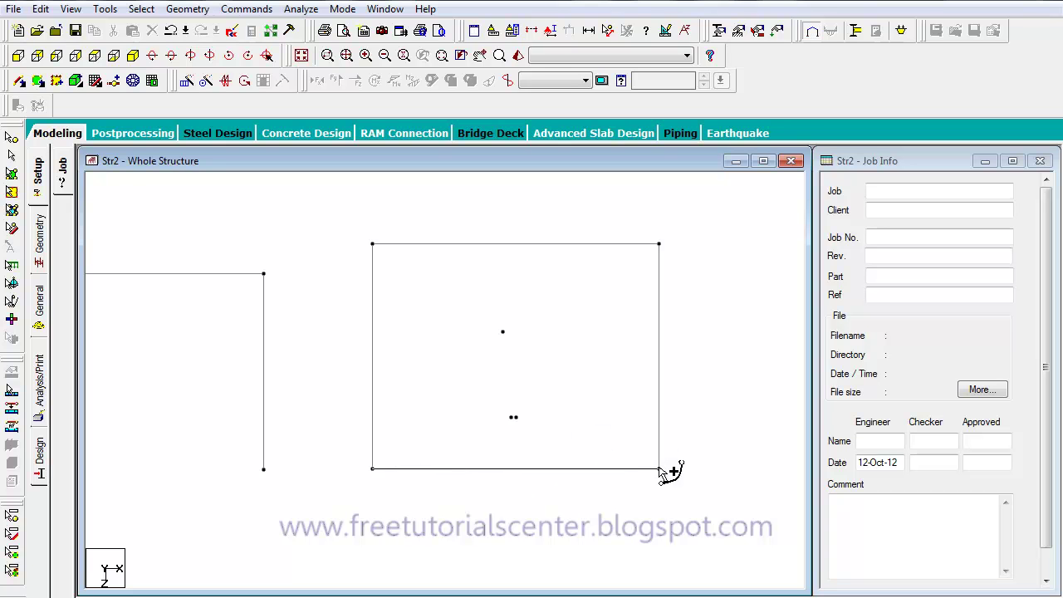
left_click(661, 470)
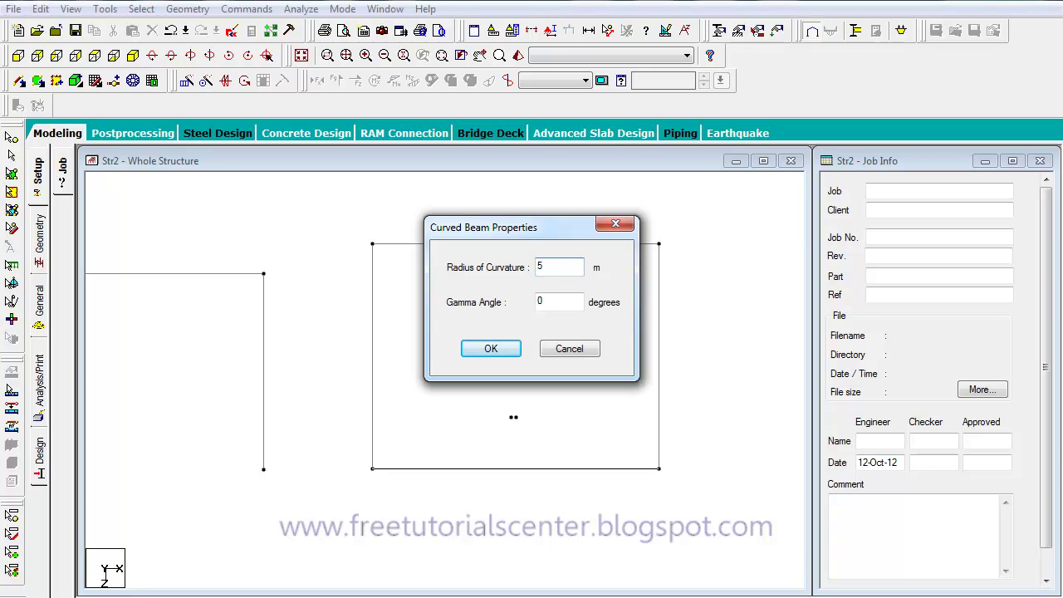
left_click(563, 309)
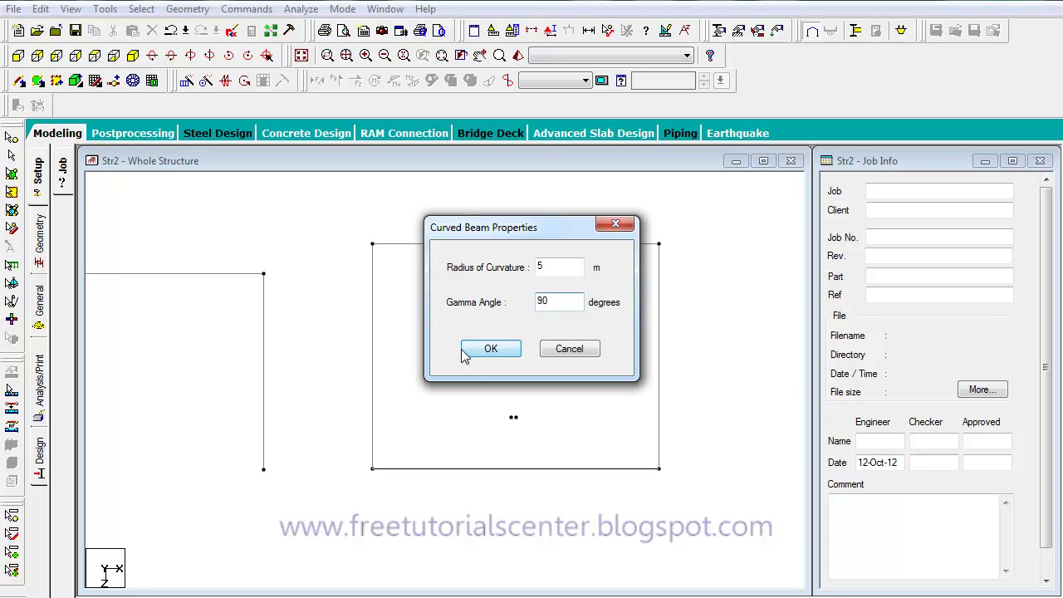
left_click(489, 349)
scroll(490, 316, "down", 2)
middle_click_drag(512, 375, 509, 321)
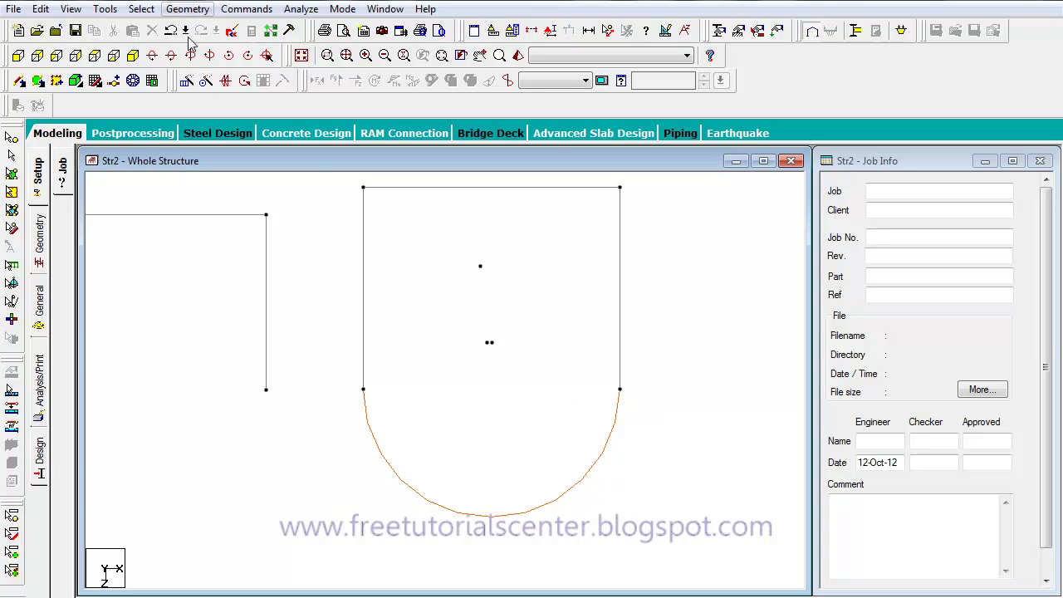
Step: Add a second 5-radius curved beam between the same nodes with gamma -90, closing the circle
left_click(363, 388)
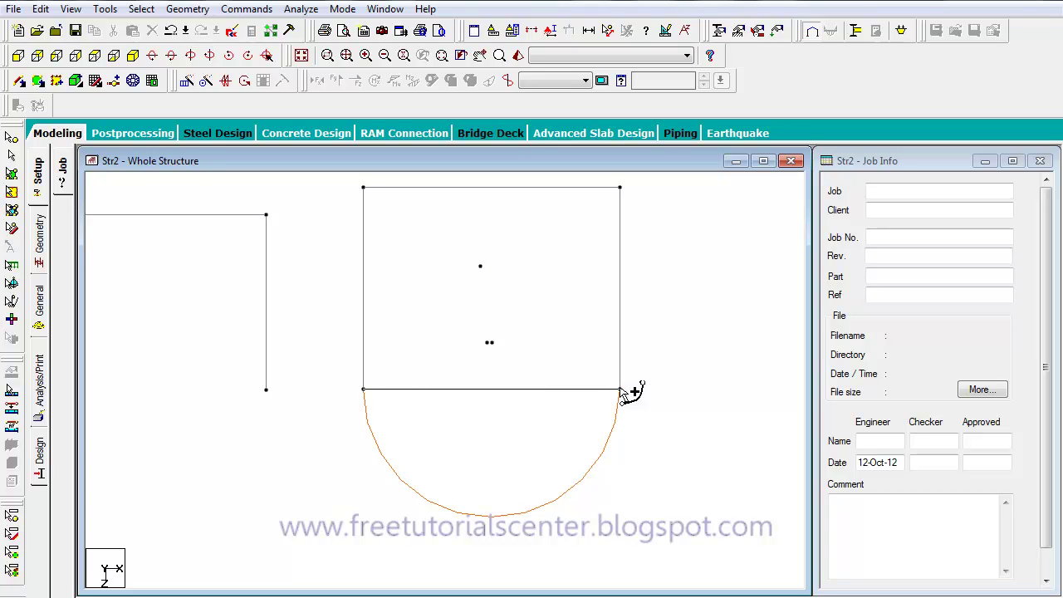
left_click(620, 388)
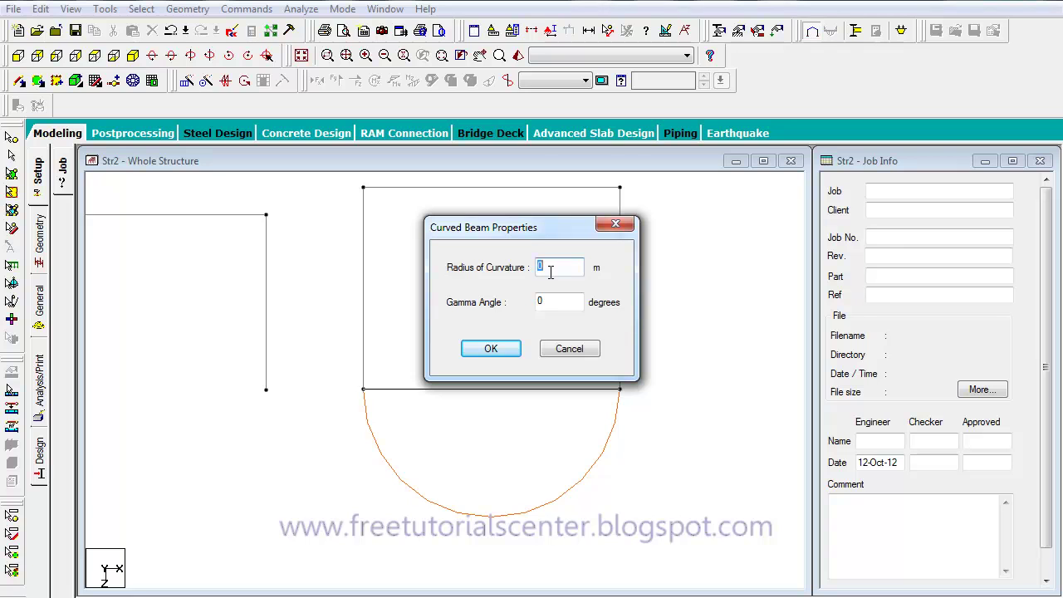
double_click(547, 299)
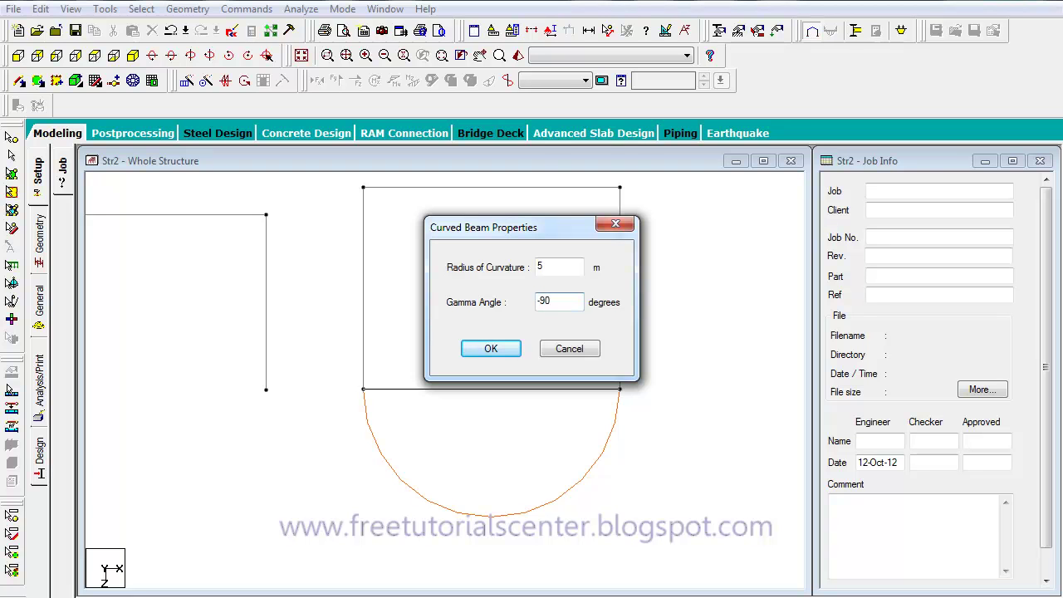
left_click(491, 349)
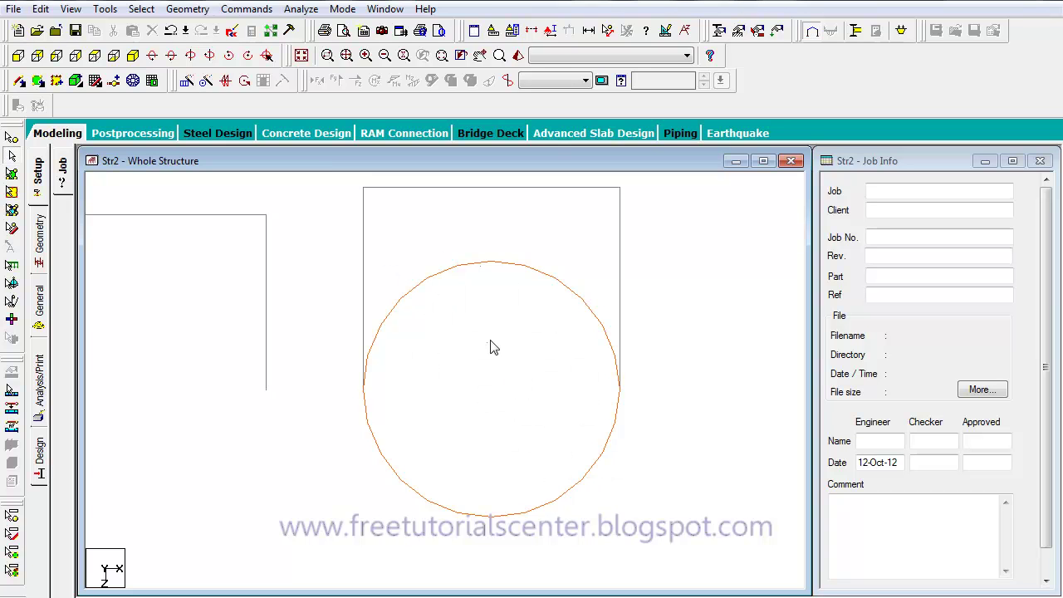
middle_click_drag(522, 369, 531, 428)
Step: Delete the right frame's top beam and right vertical beam, removing the orphan nodes
left_click_drag(693, 217, 358, 270)
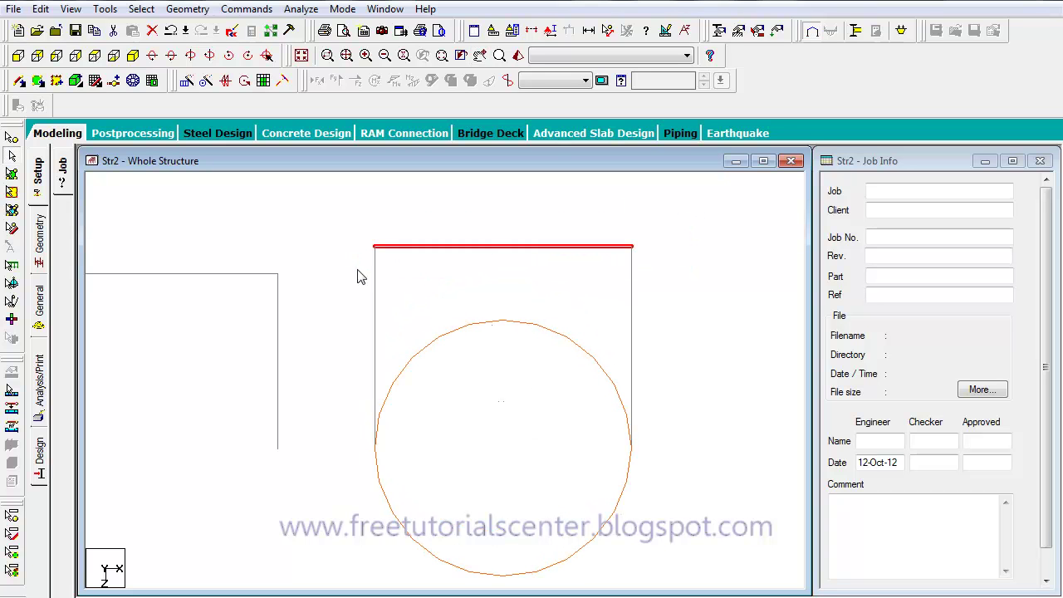
key("Delete")
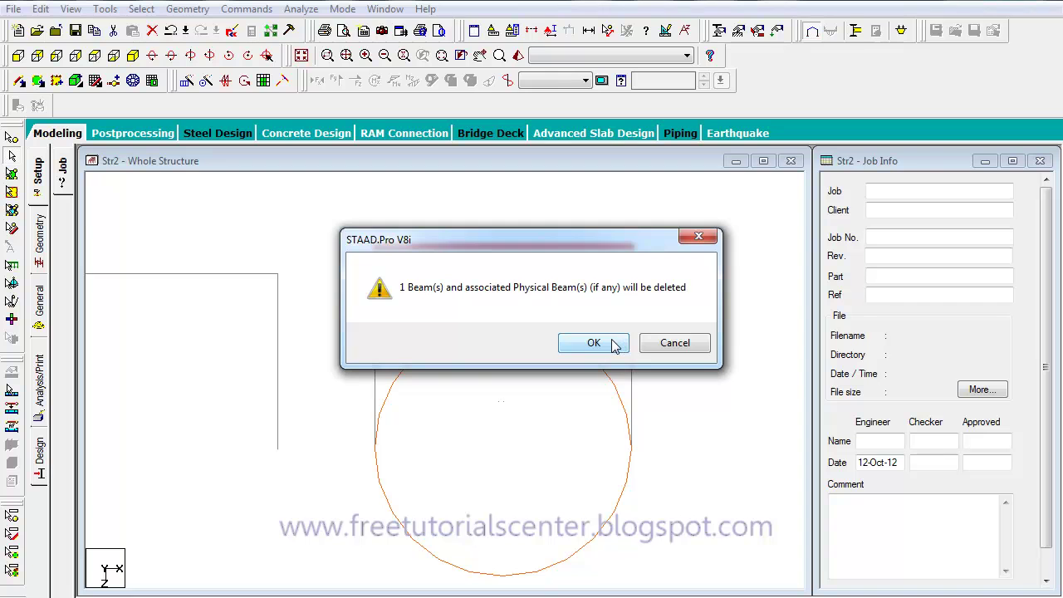
left_click(614, 346)
left_click(631, 302)
key("Delete")
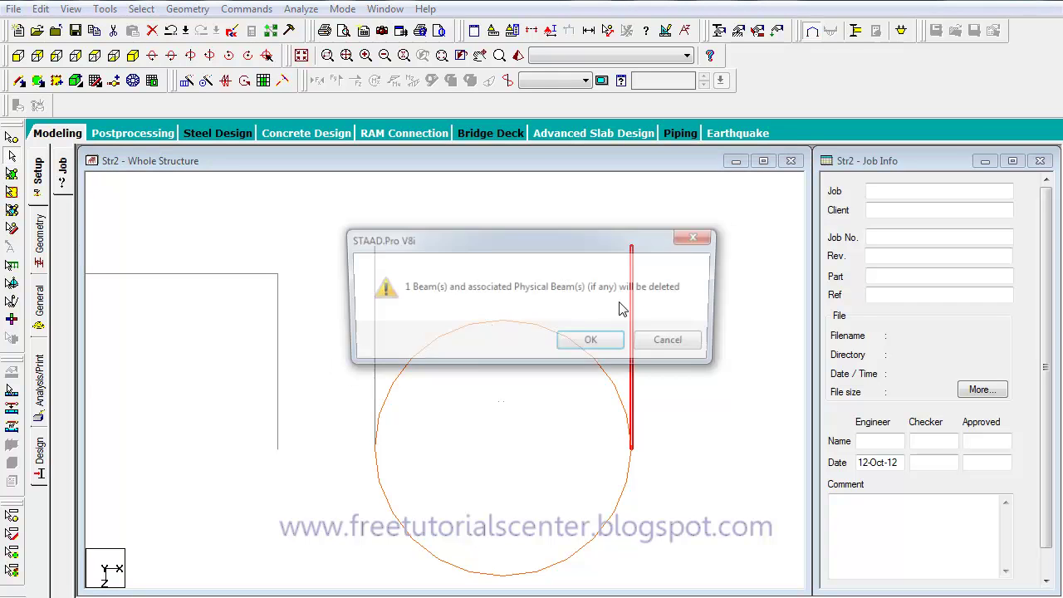
left_click(596, 340)
left_click(588, 343)
Step: Delete the left vertical beam and its orphan nodes, then bring the left frame into view
left_click(376, 313)
key("Delete")
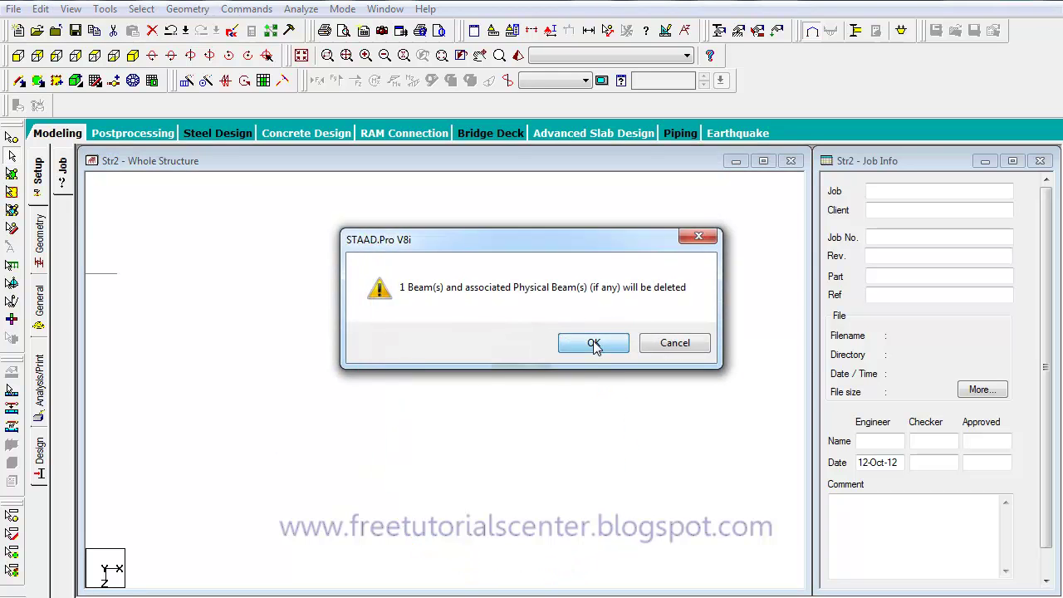
left_click(593, 342)
left_click(589, 342)
middle_click_drag(490, 391, 672, 371)
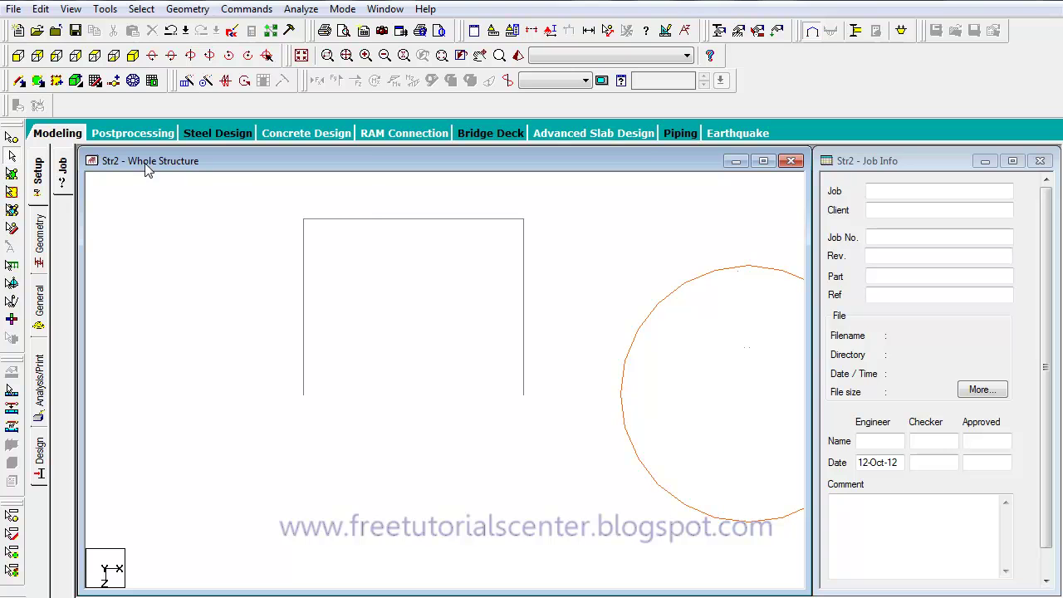
left_click(183, 10)
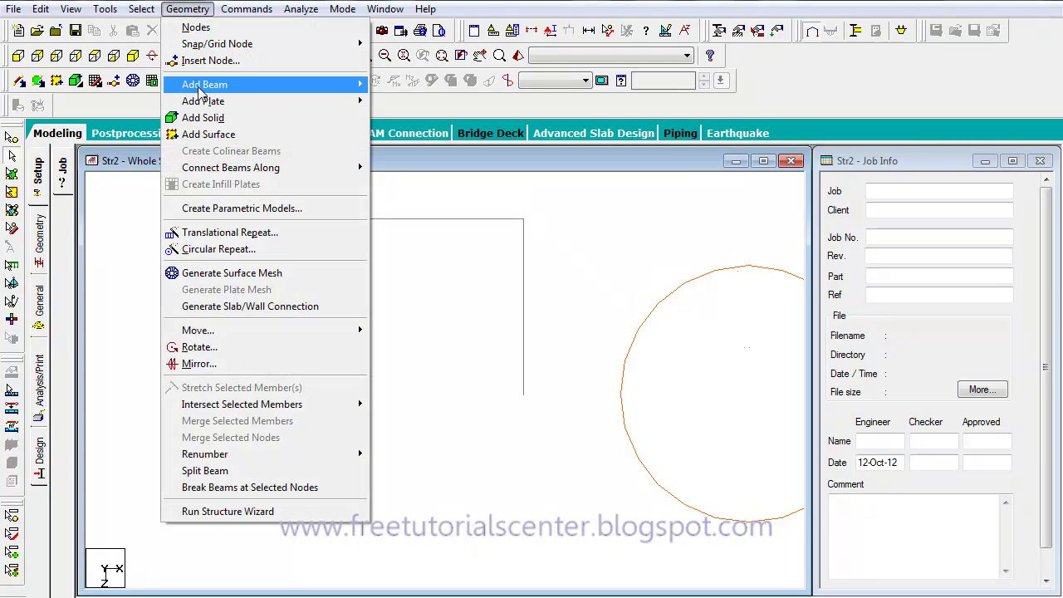
Step: Join the left frame's two bottom nodes with a 4.4 m-radius curved beam at 90° gamma, bulging downward
mouse_move(200, 90)
left_click(416, 158)
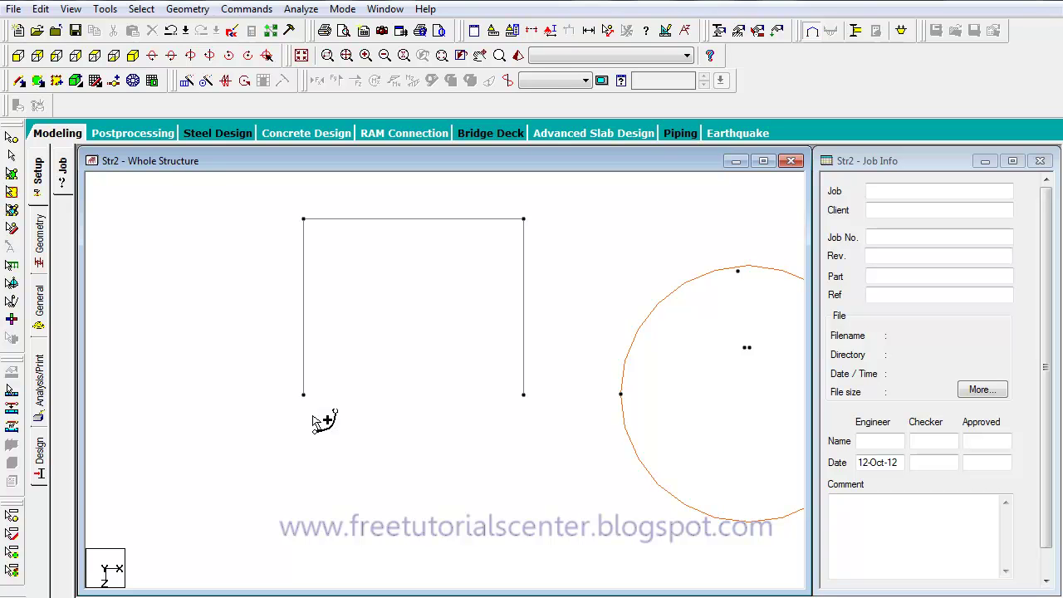
left_click(523, 396)
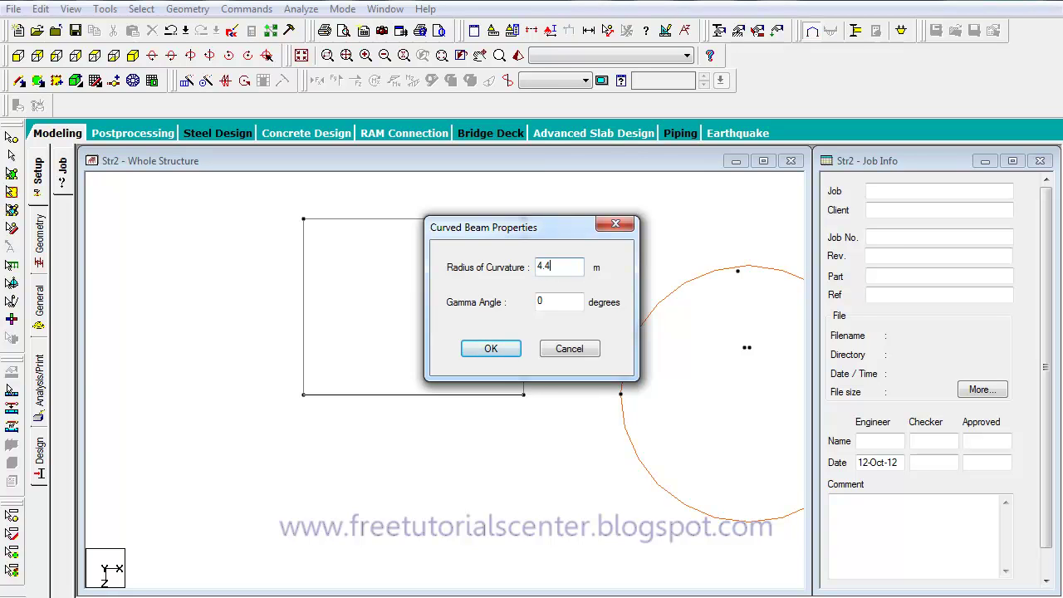
left_click(551, 301)
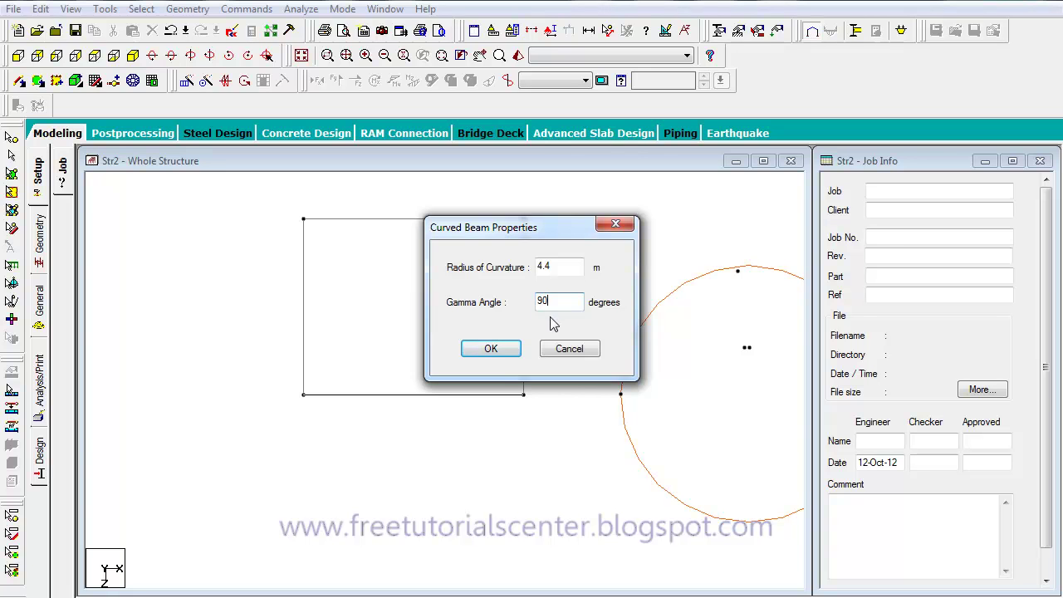
left_click(486, 349)
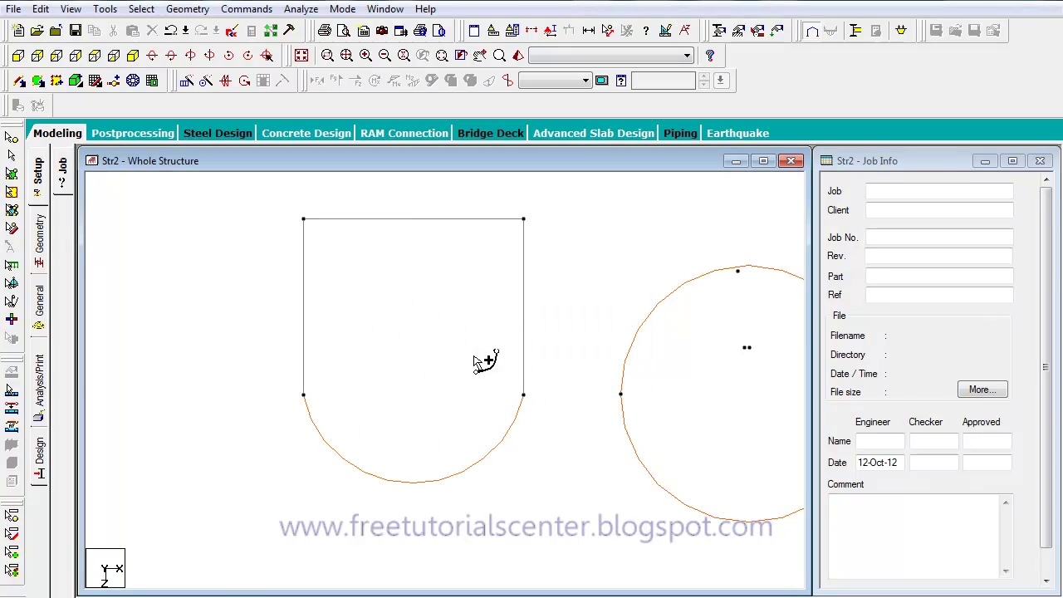
key("Escape")
Step: Delete the left rectangle's top beam and right vertical beam, removing the orphaned nodes
left_click_drag(285, 268, 259, 325)
key("Delete")
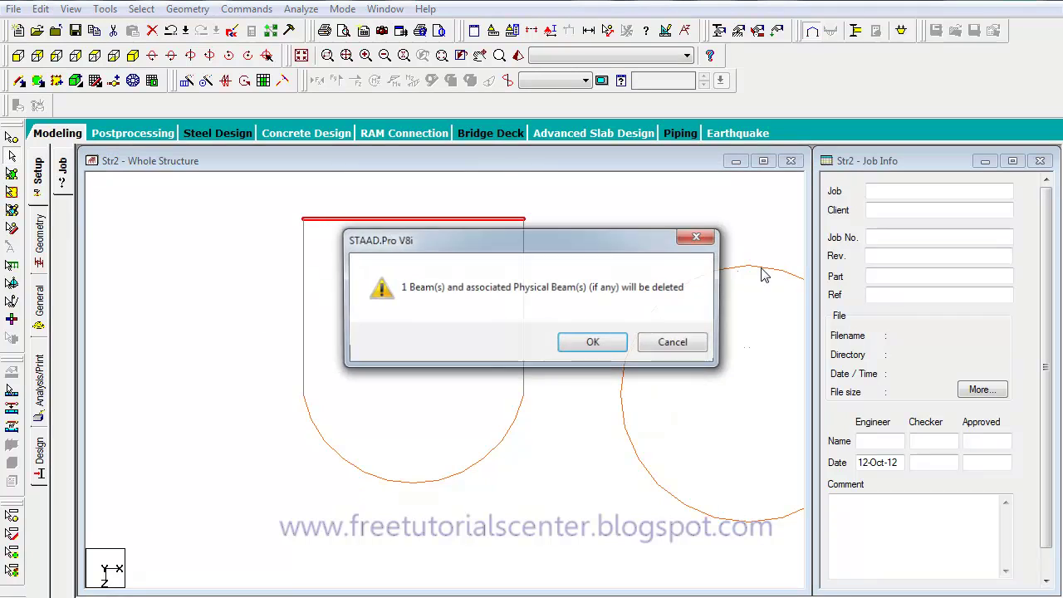
left_click(592, 340)
left_click(524, 271)
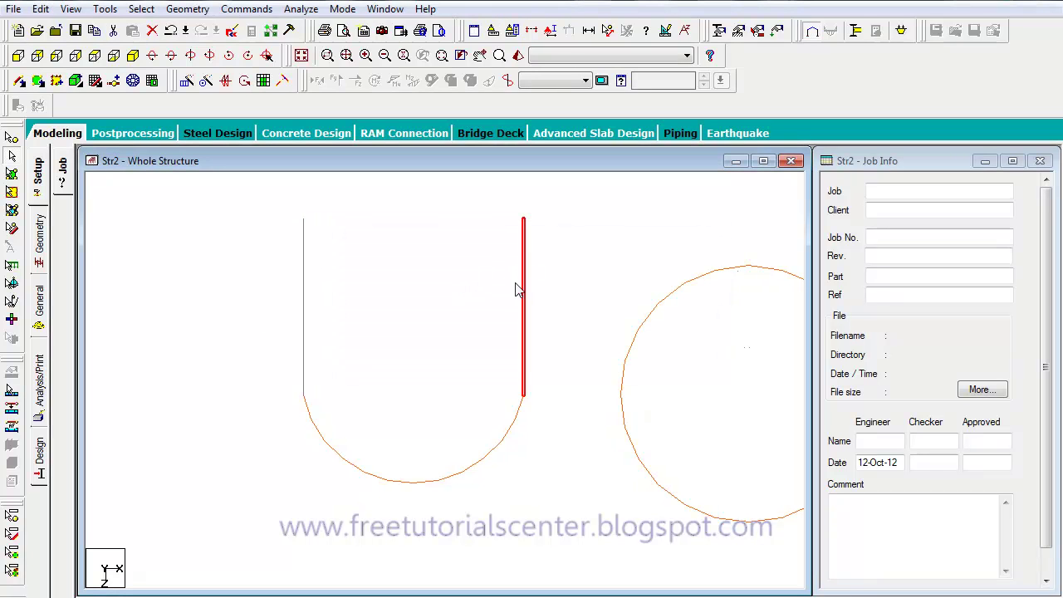
key("Delete")
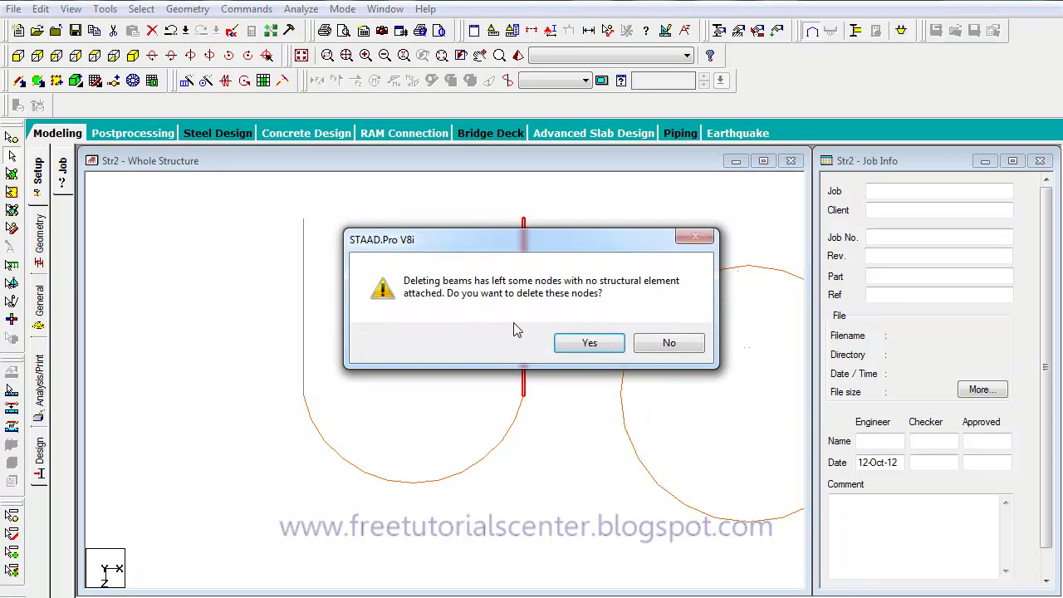
left_click(590, 341)
Step: Delete the left vertical beam and its orphaned nodes, leaving the semicircular arc beside the circle
left_click(303, 310)
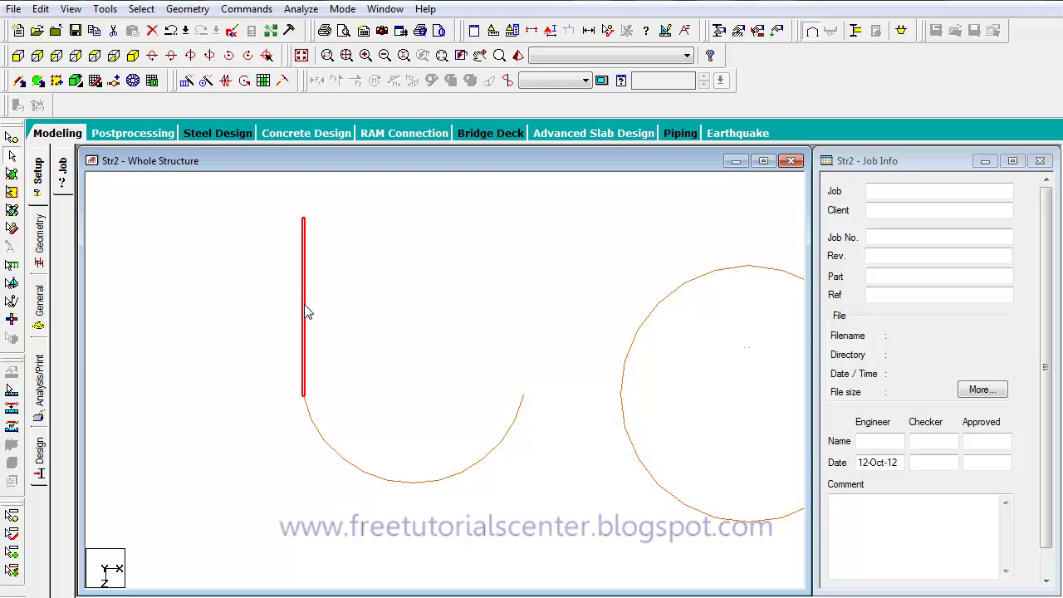
key("Delete")
left_click(565, 345)
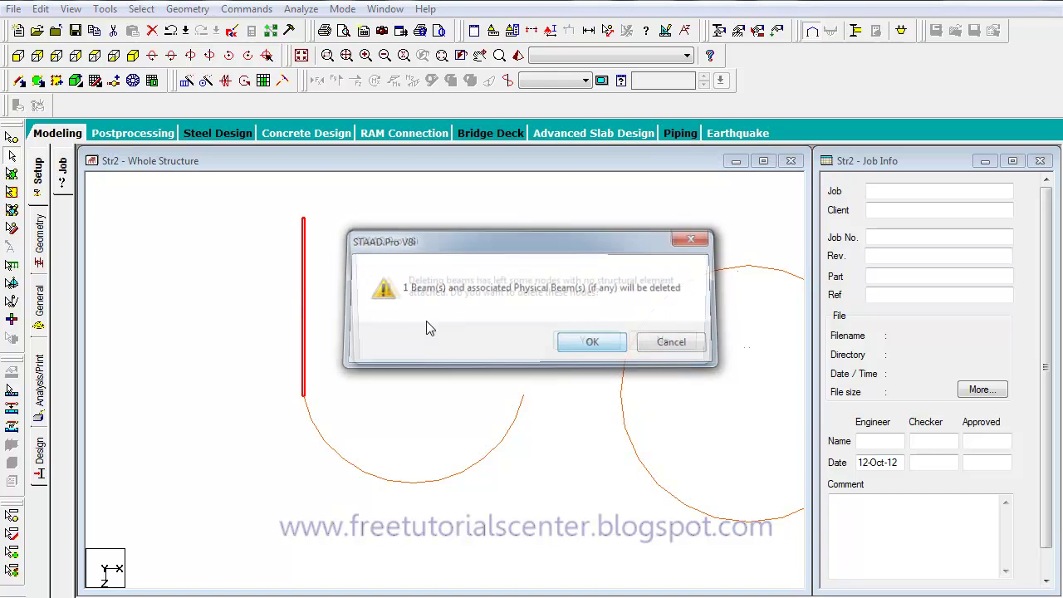
left_click(560, 344)
middle_click_drag(553, 360, 418, 335)
scroll(493, 365, "down", 1)
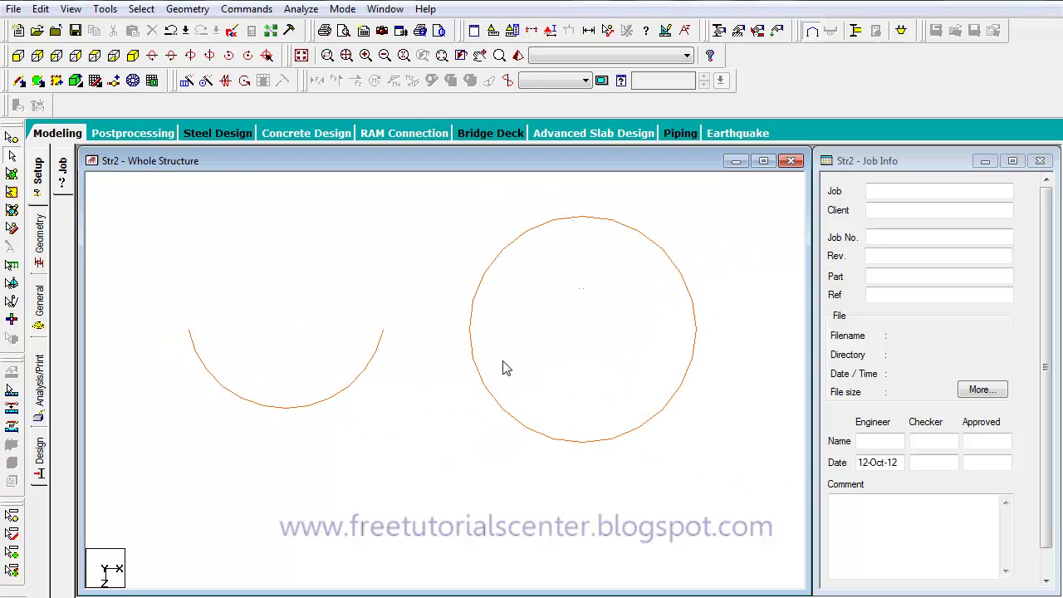
middle_click_drag(482, 339, 515, 388)
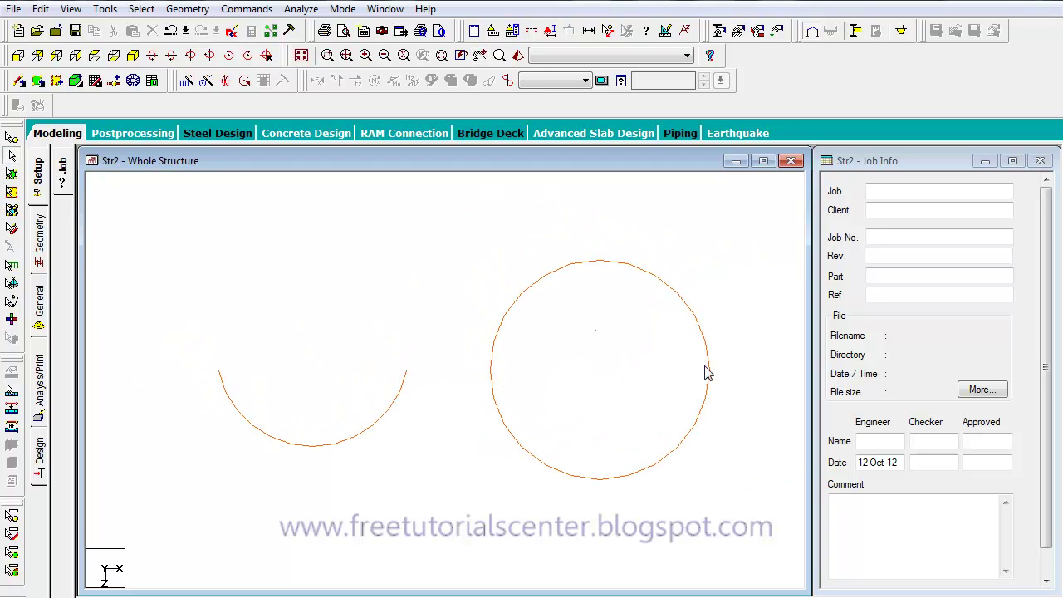